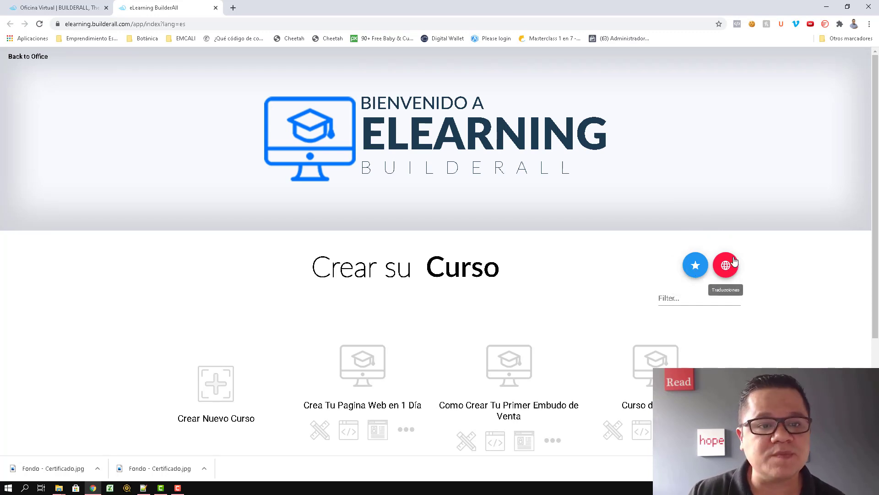
Step: Open the new-course wizard from the Crear Nuevo Curso tile on the eLearning home page
key("F10")
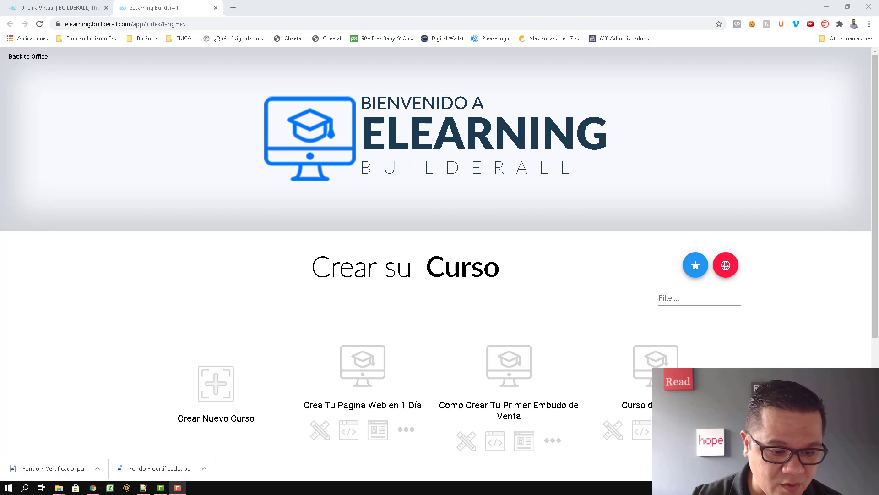
left_click(216, 384)
Step: Name the course 'Curso de E-learning' and enter the instructor's name
left_click(279, 224)
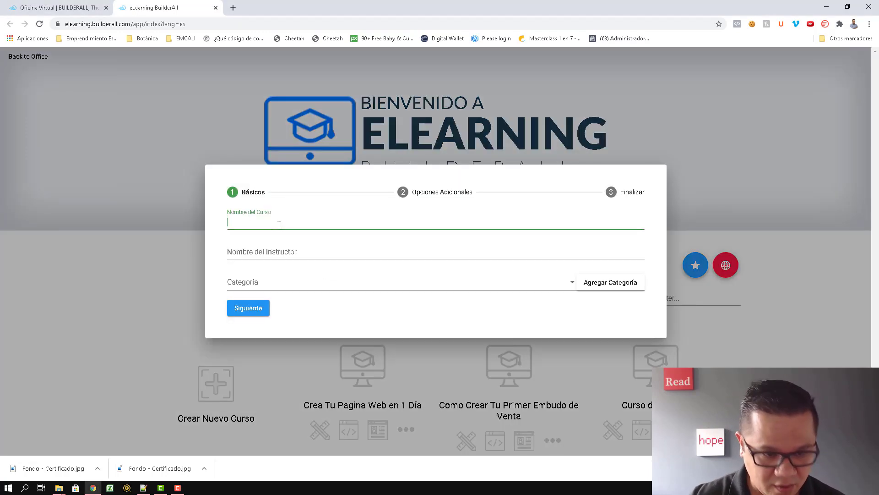
type("Curso de E-learning")
key("Tab")
type("José ")
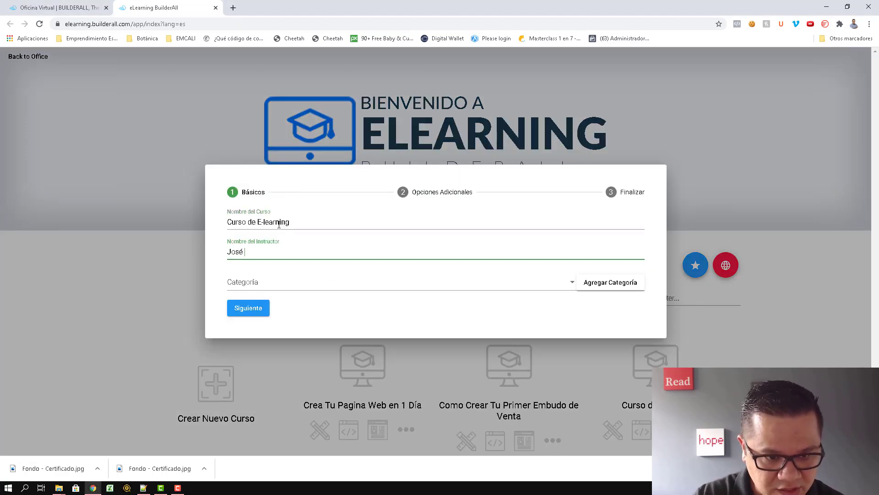
type("Cortés")
key("Tab")
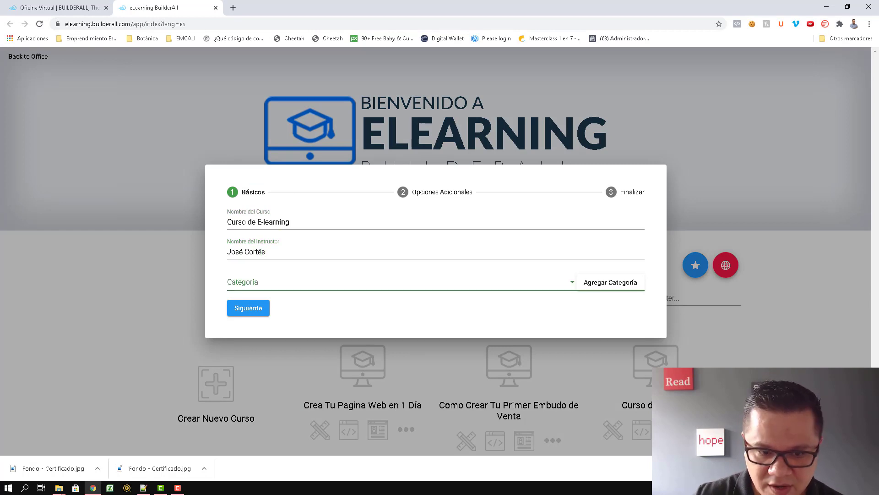
Step: Add a new course category named Cursos Educativos
left_click(330, 286)
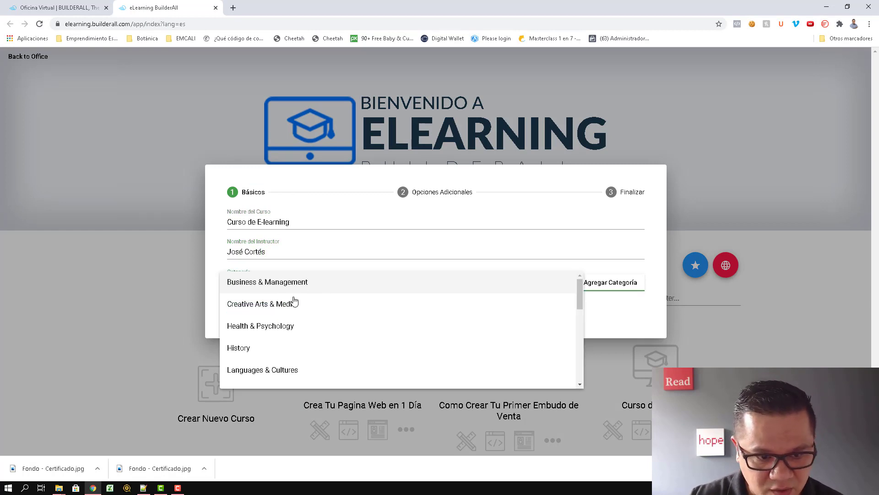
scroll(306, 318, "down", 10)
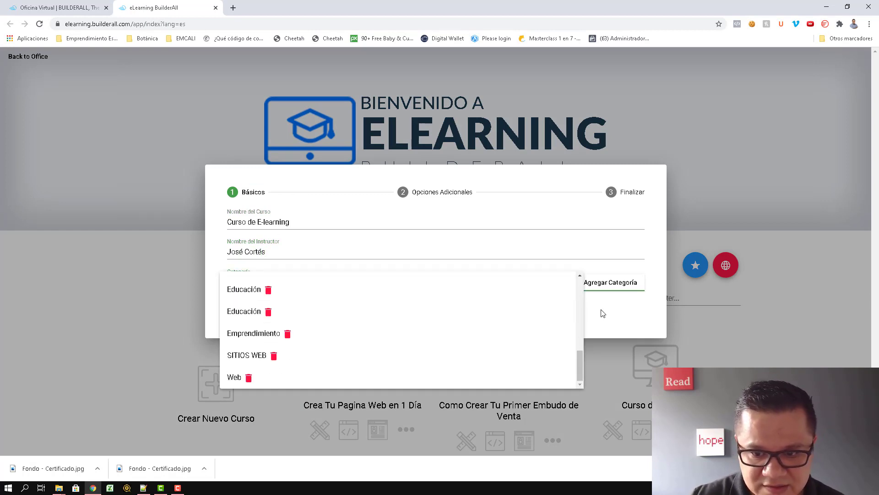
left_click(604, 290)
left_click(604, 290)
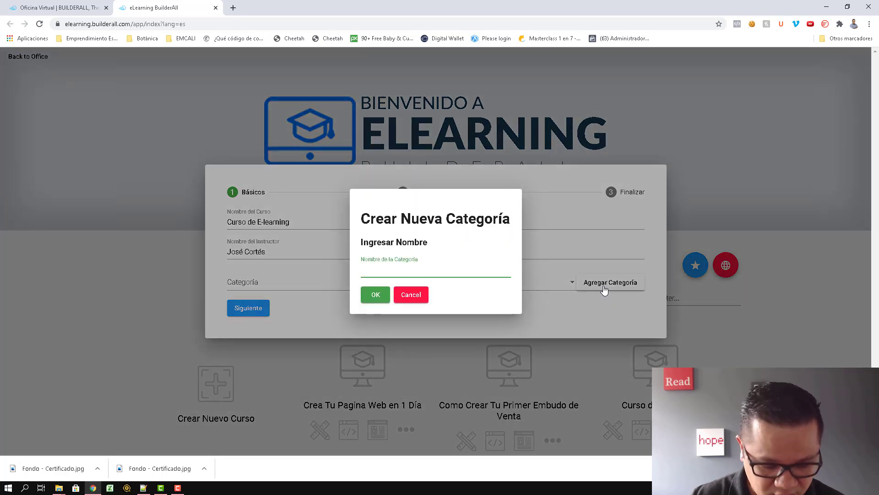
type("Curso")
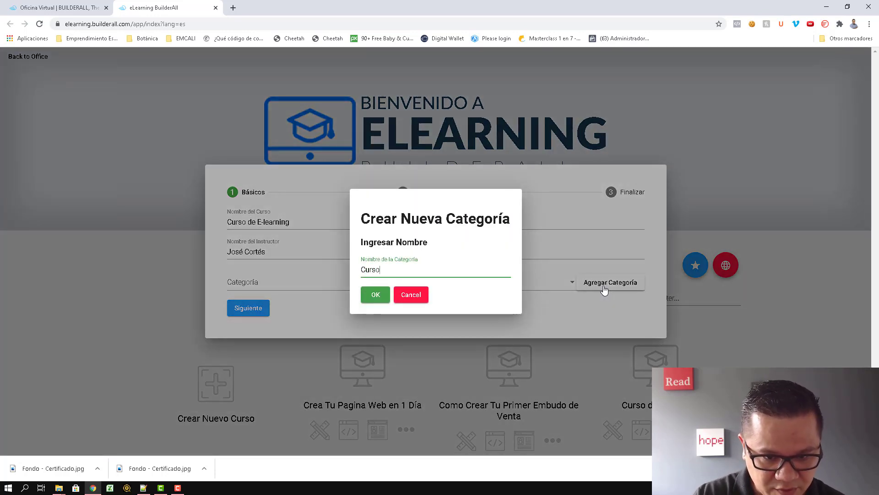
type("s Educ")
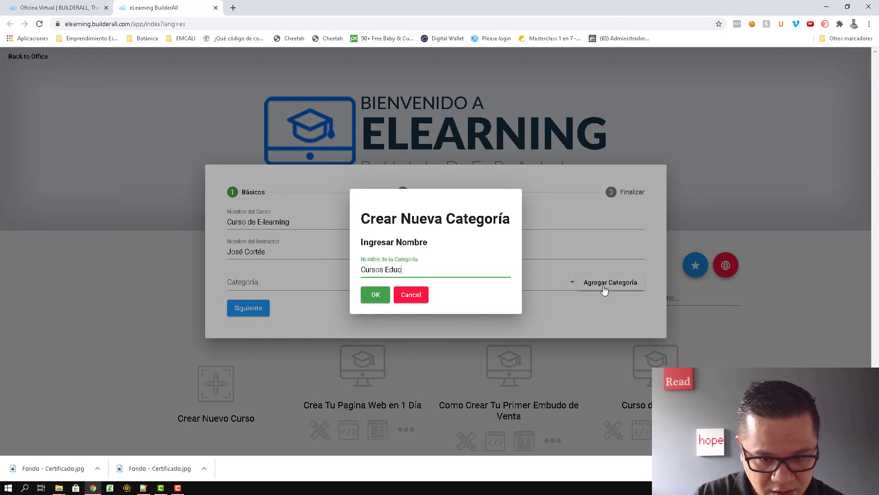
type("at")
key("BackSpace")
type("ativos")
left_click(375, 297)
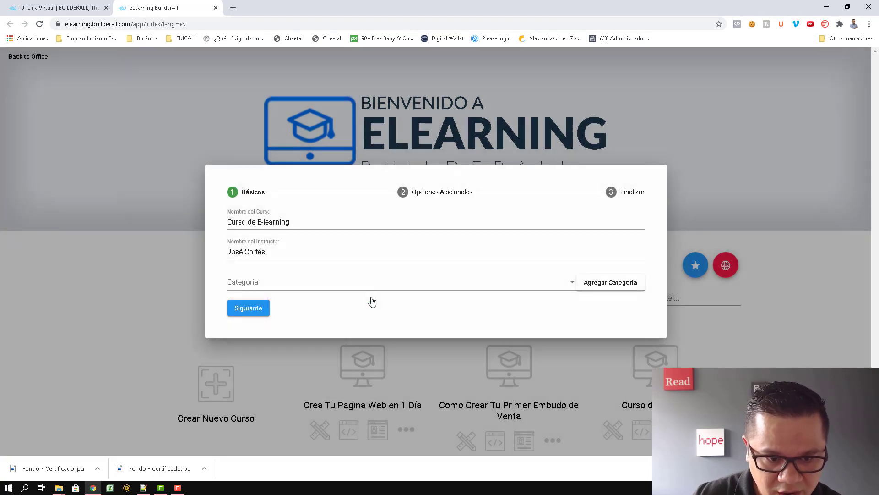
Step: Upload the 100x100 logo as the course icon and advance to Finalizar
left_click(247, 311)
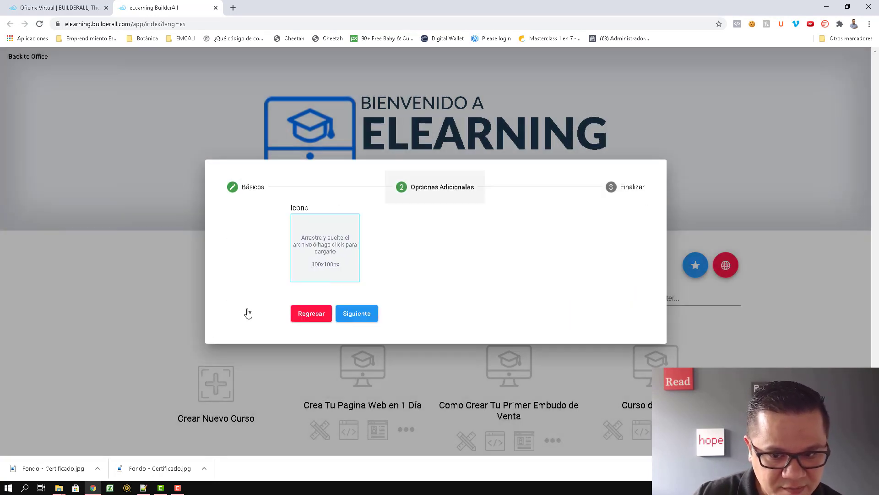
left_click(268, 234)
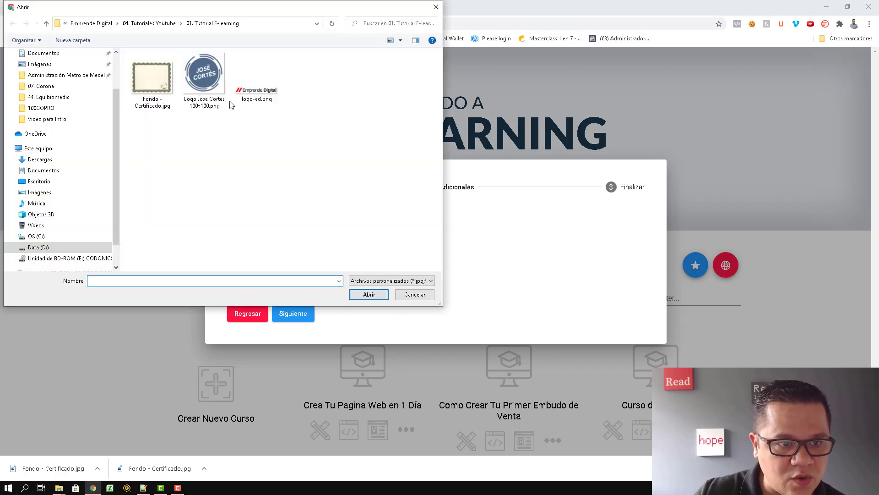
left_click(204, 77)
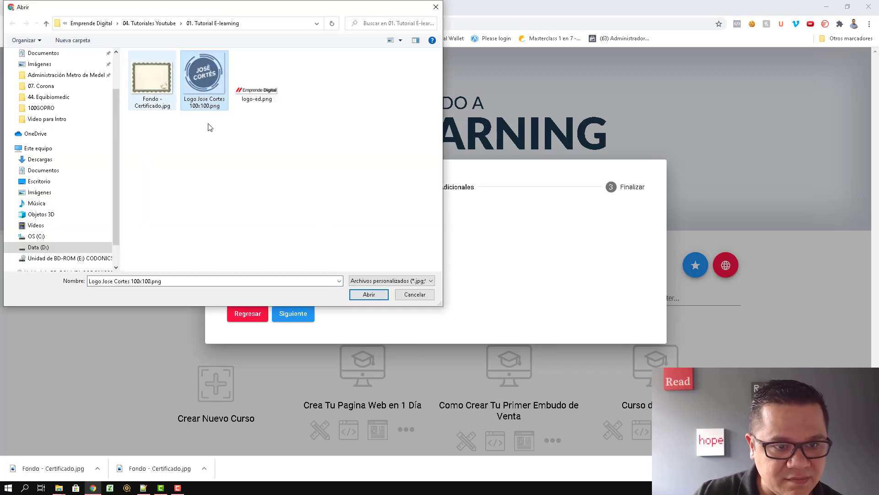
left_click(373, 296)
left_click(293, 313)
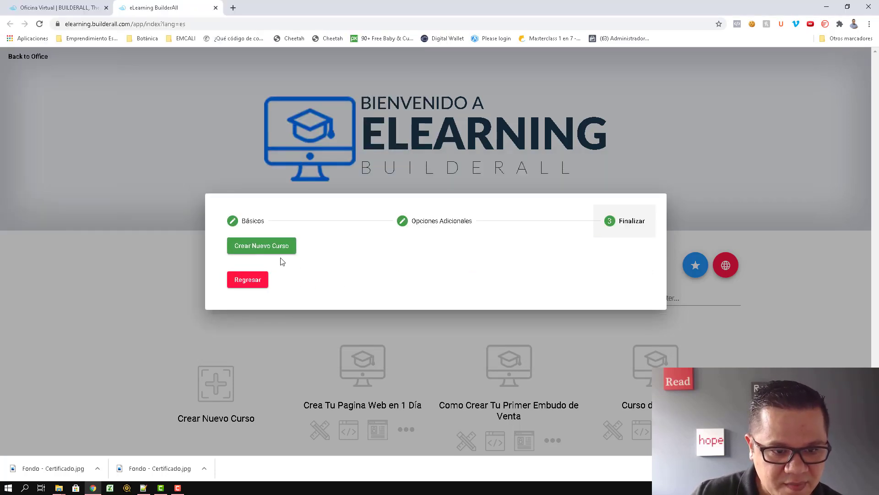
Step: Create the course, then toggle its status switch off and back on
left_click(259, 247)
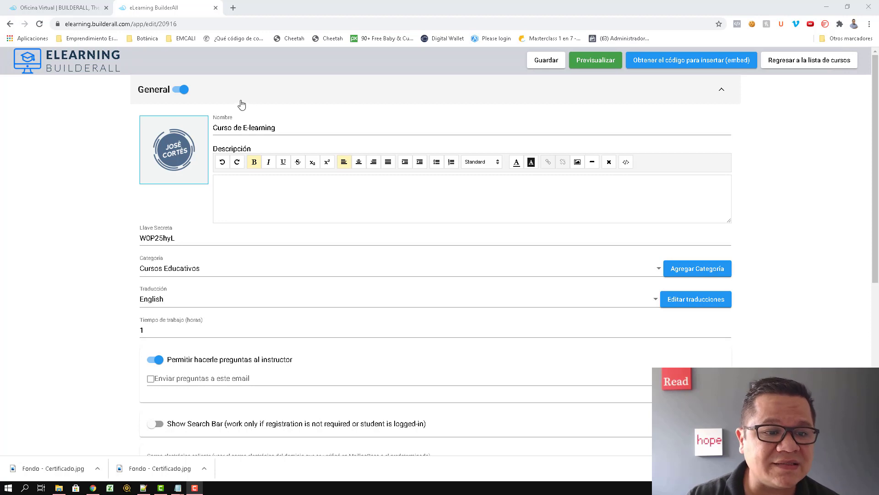
left_click(181, 91)
left_click(181, 91)
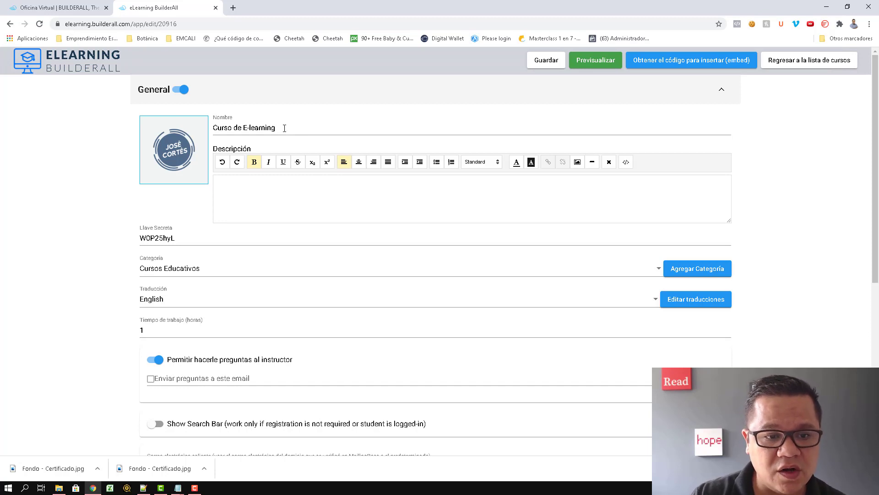
Step: Set the description to the course name 'Curso de E-learning' and select part of the secret key
left_click_drag(284, 128, 214, 128)
key("ctrl+c")
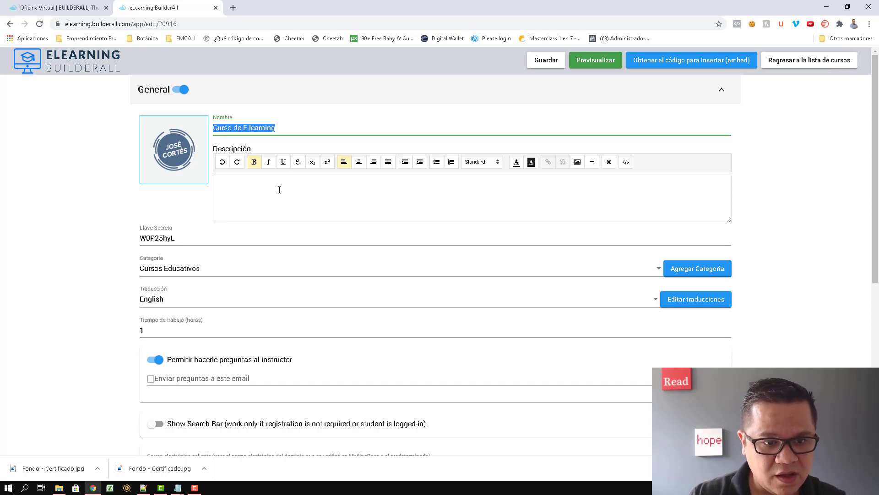
left_click(280, 190)
key("ctrl+v")
key("ctrl+a")
left_click(172, 237)
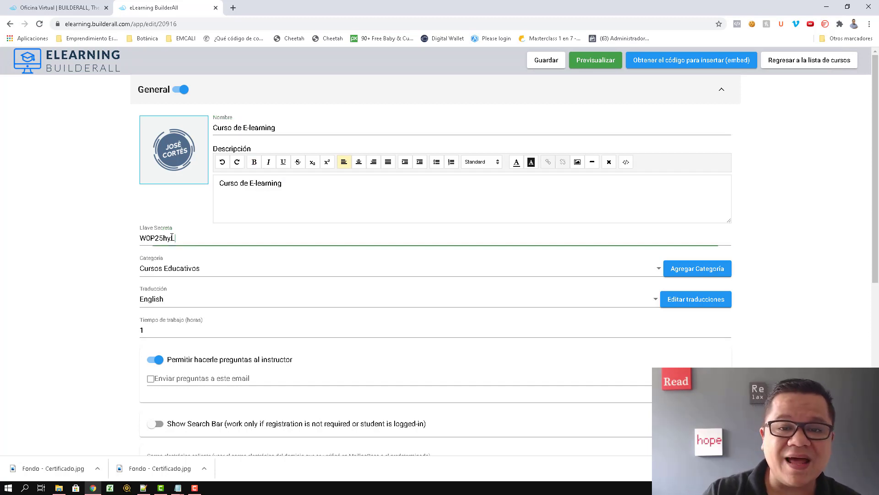
left_click_drag(171, 237, 154, 239)
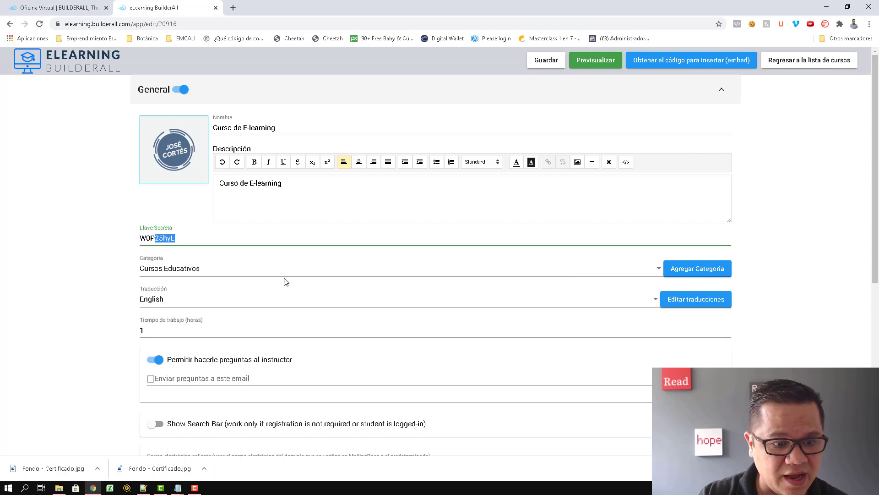
Step: Set the course language to Español and the work time to 5 hours
left_click(649, 301)
scroll(342, 383, "down", 1)
left_click(164, 397)
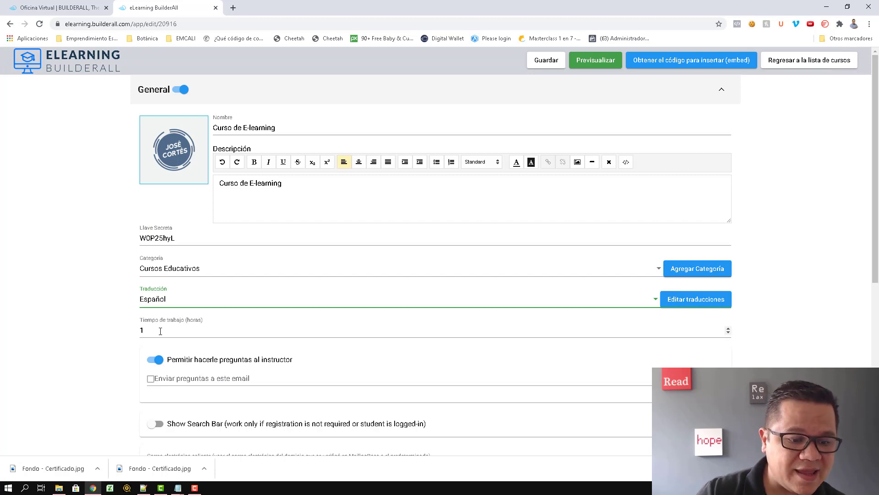
left_click_drag(160, 331, 139, 333)
type("5")
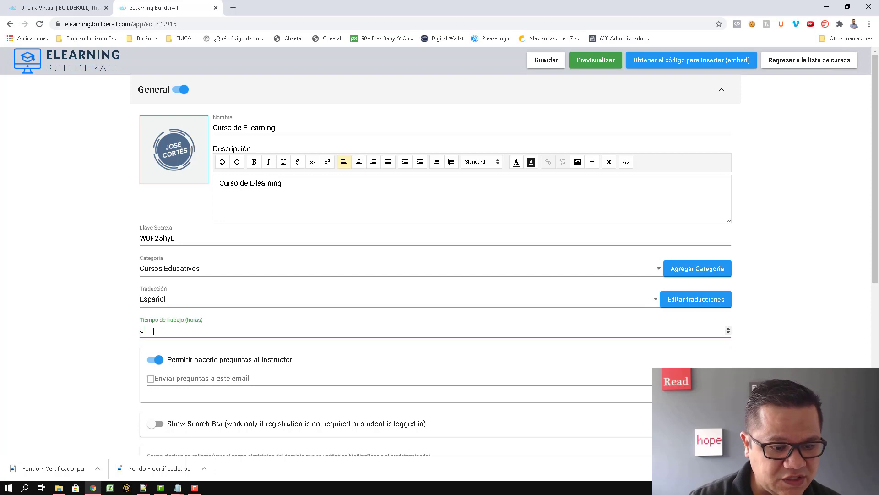
Step: Enable the search bar and keep questions to the instructor turned on
left_click(155, 423)
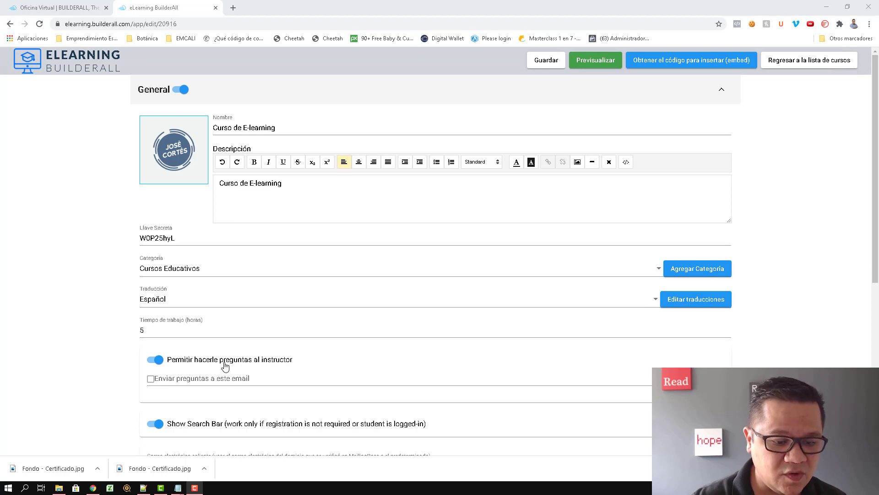
left_click(156, 361)
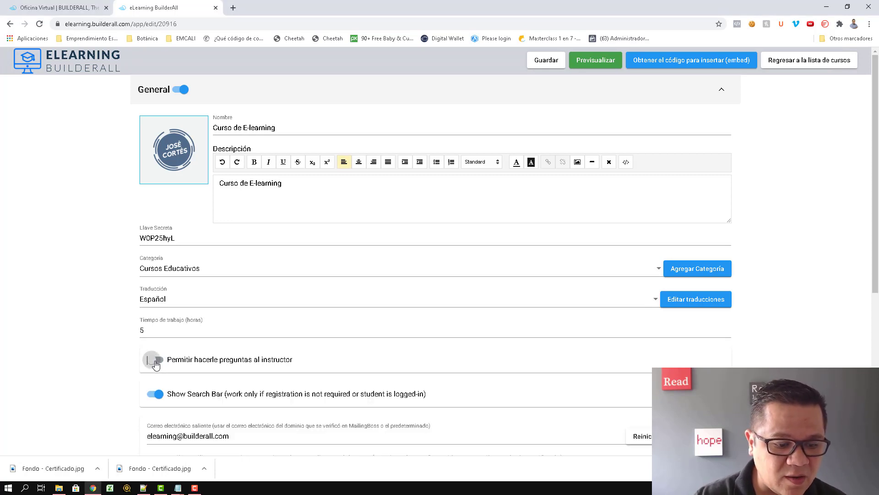
left_click(156, 360)
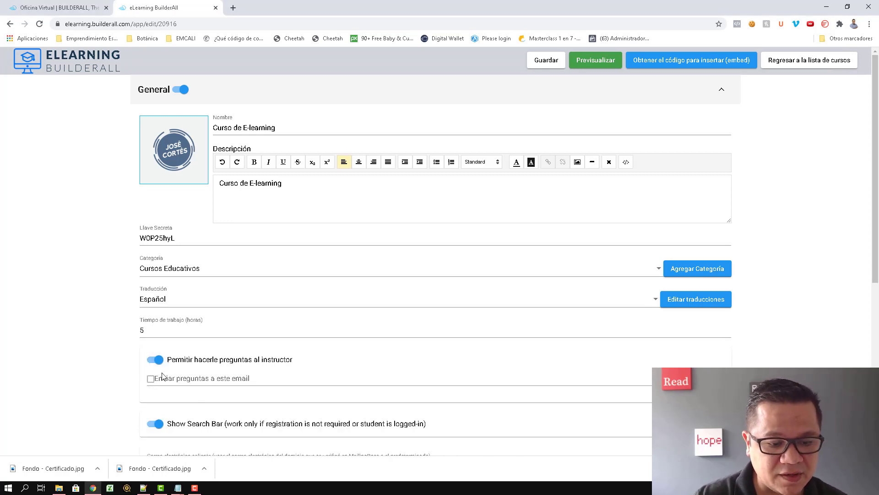
left_click(167, 380)
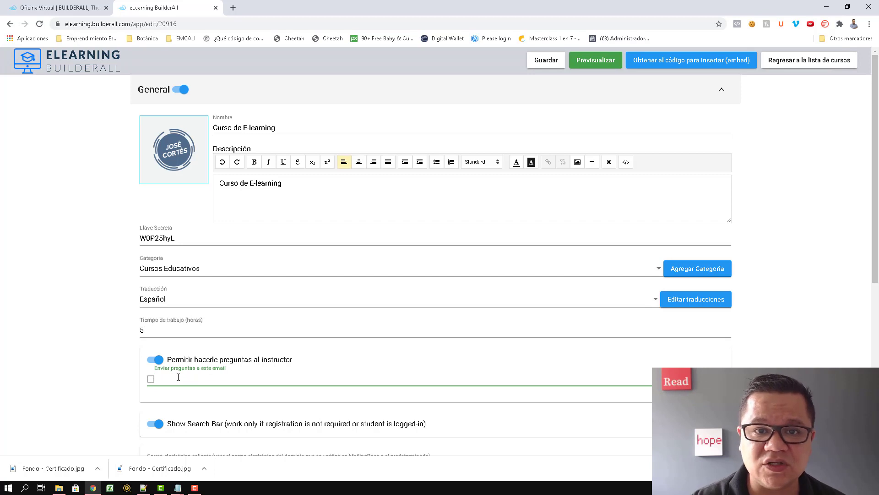
left_click(154, 424)
left_click(154, 423)
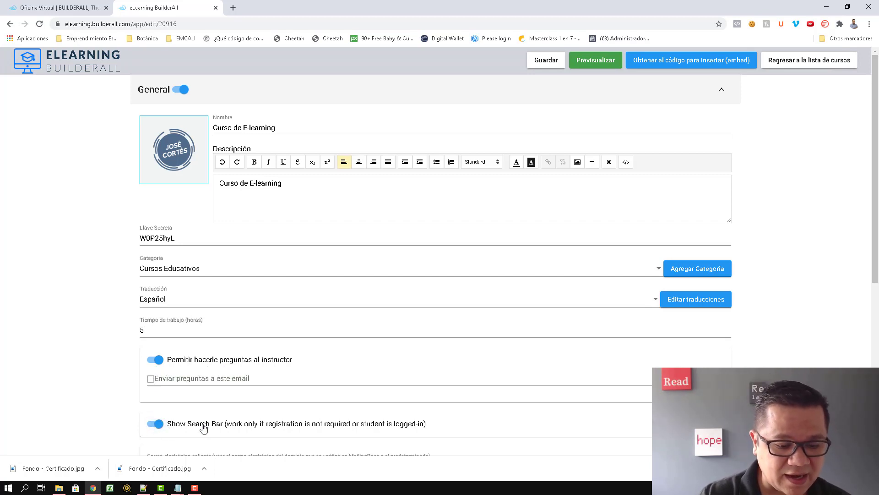
scroll(228, 419, "down", 4)
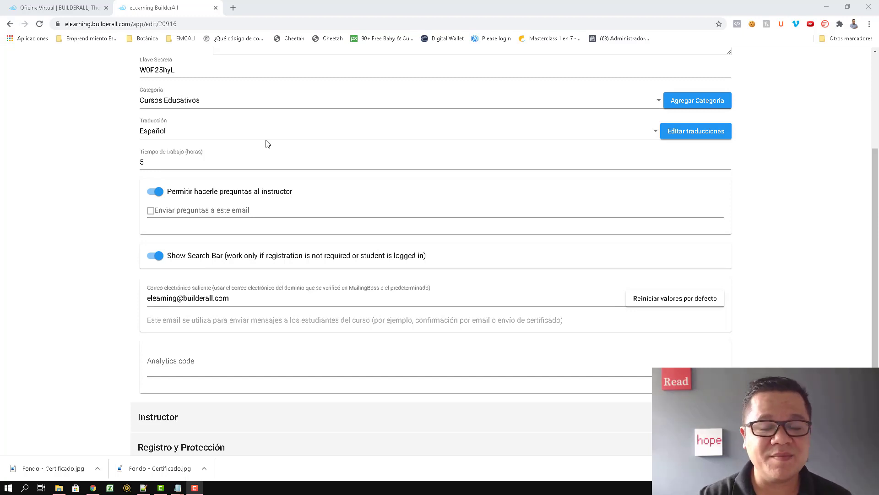
Step: Save the course settings, copy the Enlace Directo link, and open a blank browser tab
scroll(267, 142, "up", 4)
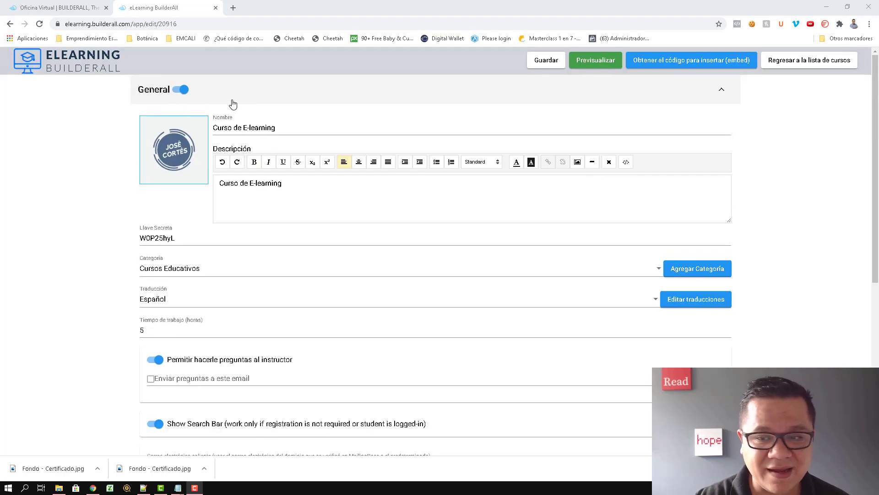
left_click(545, 64)
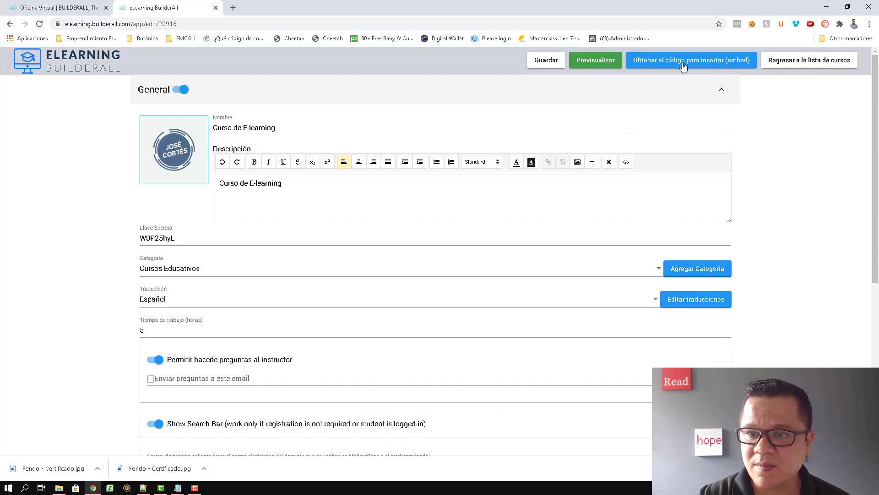
left_click(664, 63)
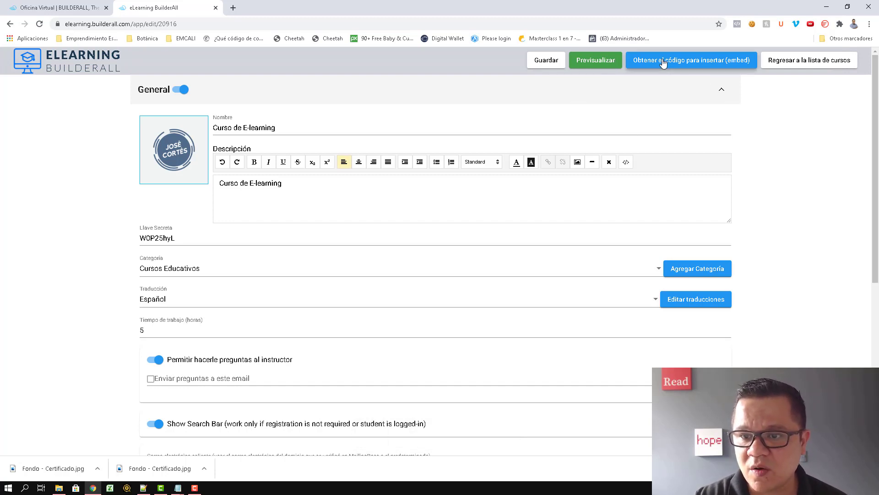
left_click(649, 234)
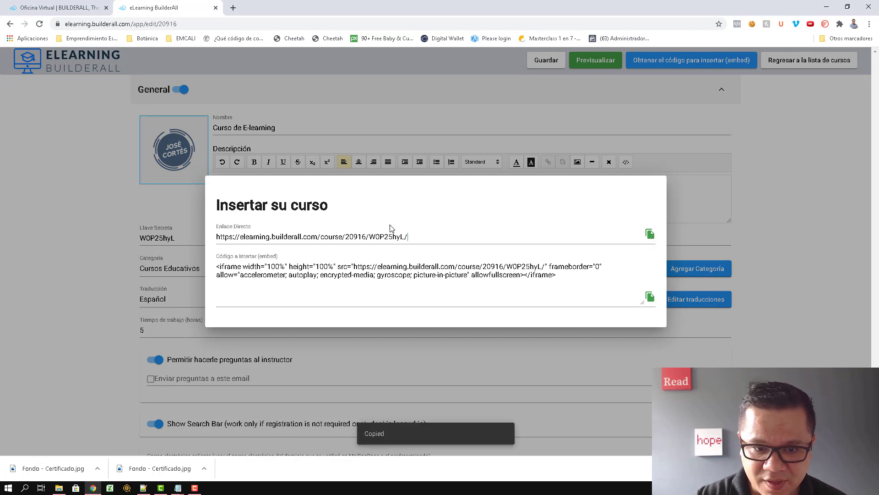
left_click(229, 9)
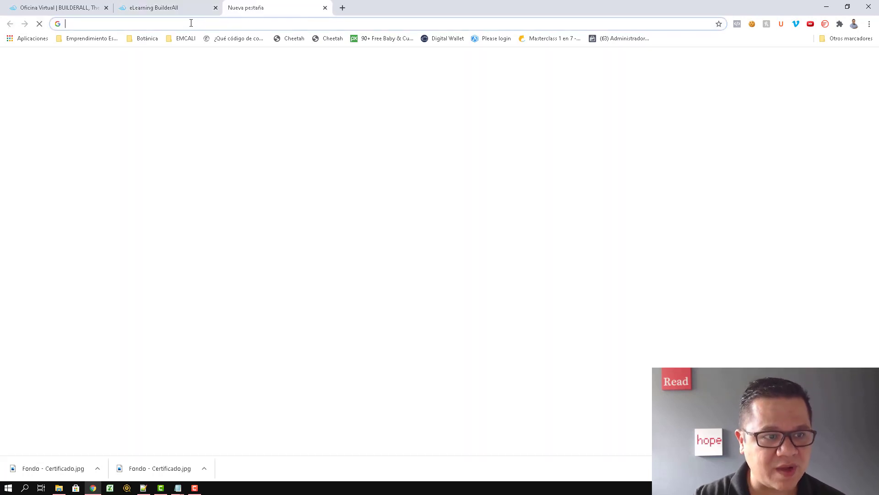
Step: Load the copied course link in its own window and go to Preguntar al Instructor
key("ctrl+v")
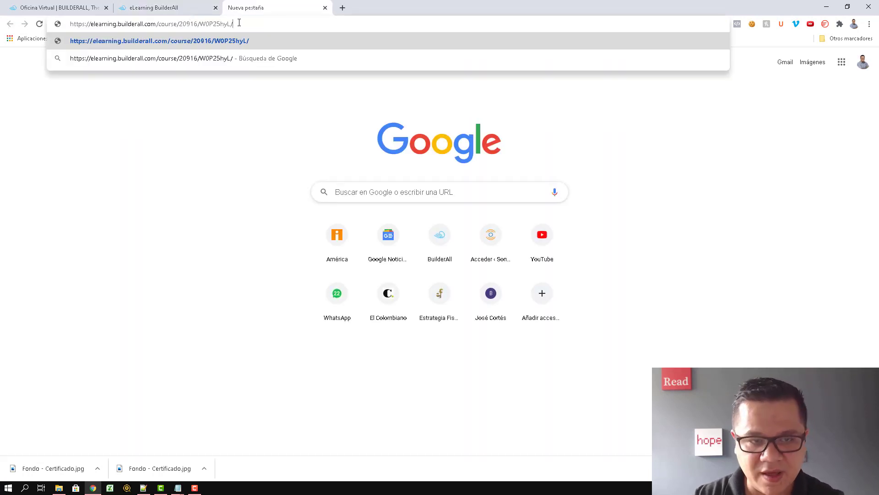
key("Return")
left_click_drag(257, 9, 238, 1)
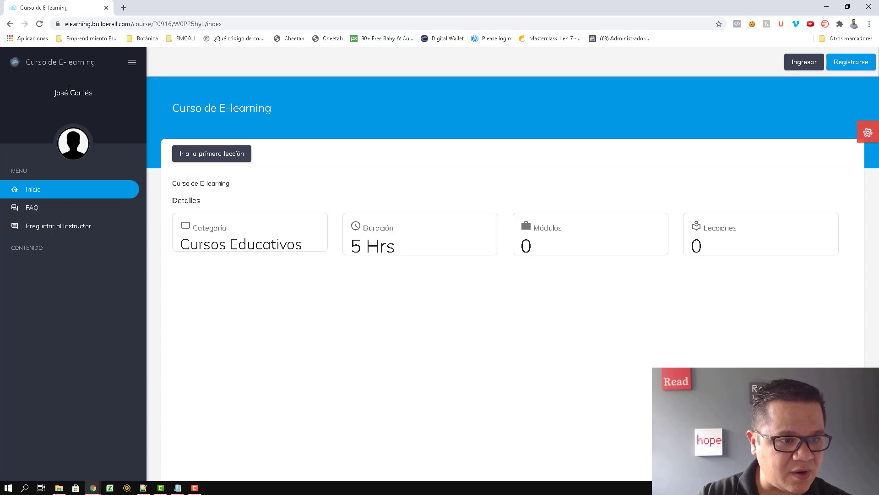
left_click(49, 231)
Step: Upload the instructor's photo as the avatar in the Instructor section
left_click(33, 192)
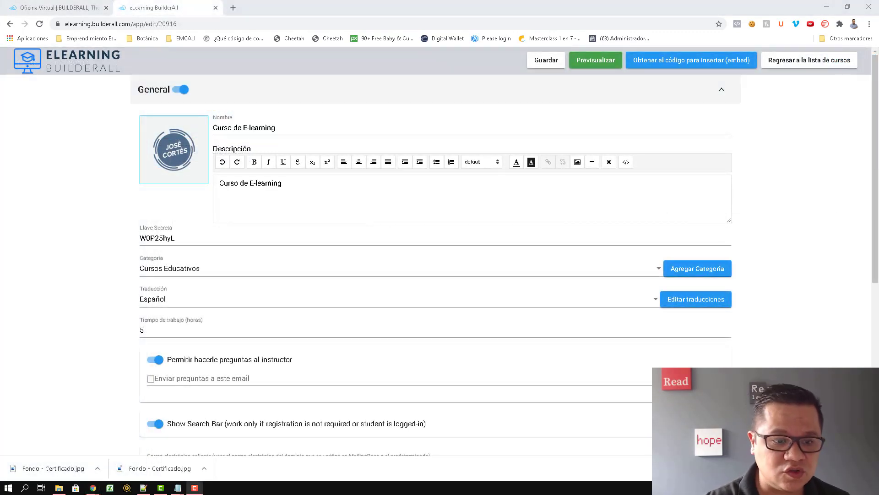
scroll(285, 309, "down", 4)
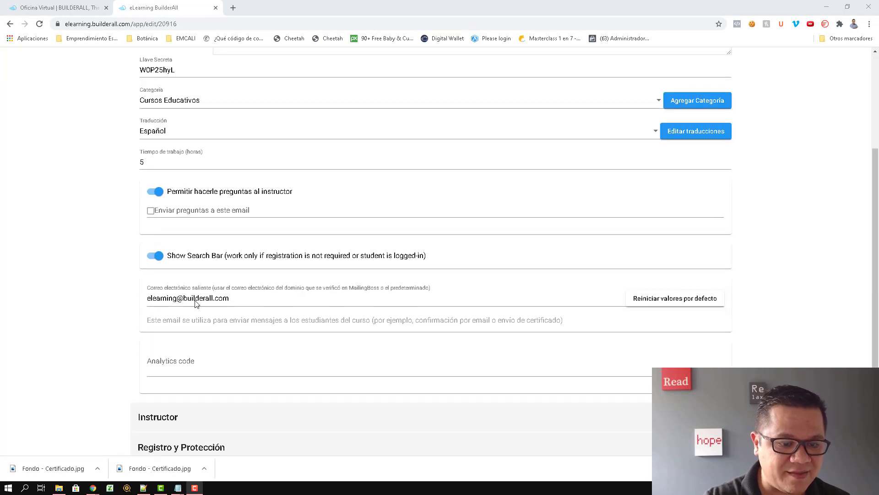
left_click(178, 419)
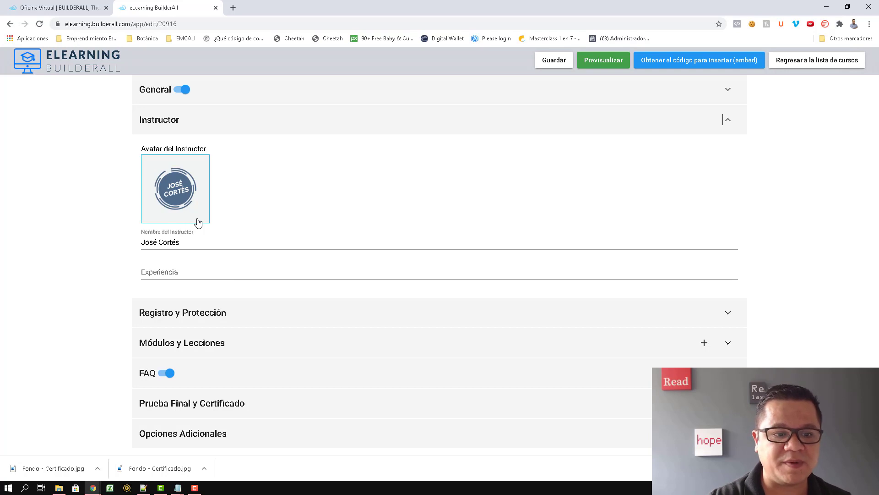
left_click(198, 223)
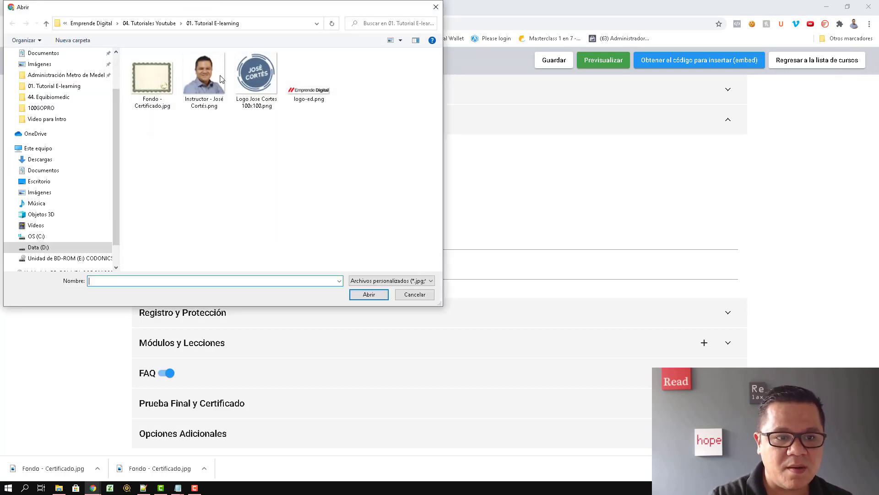
left_click(206, 82)
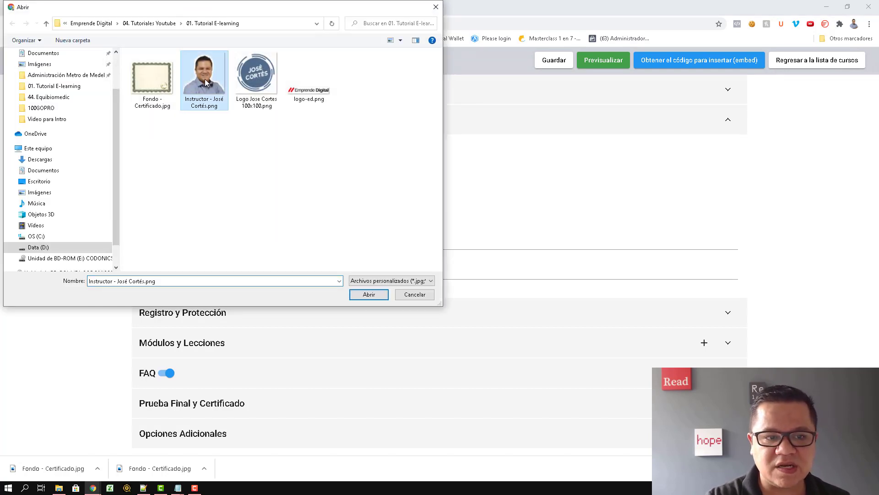
left_click(368, 294)
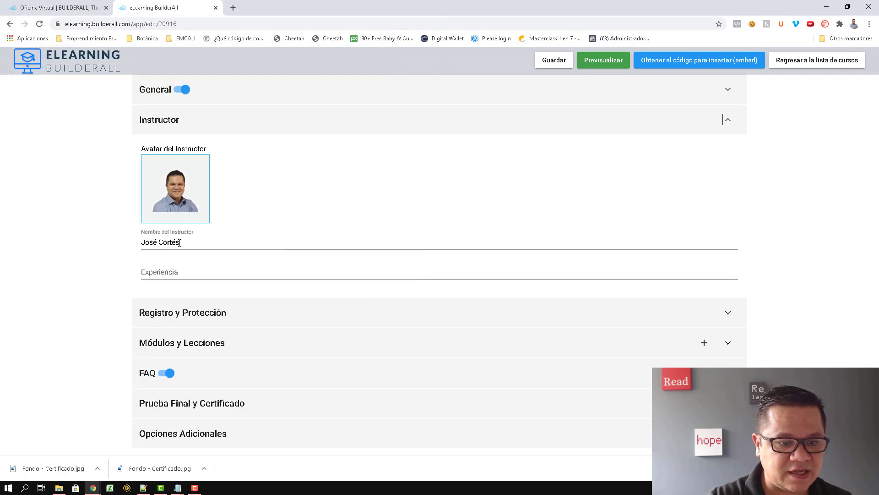
Step: Set the instructor experience to 'Estratega Digital' and save the course
left_click(145, 269)
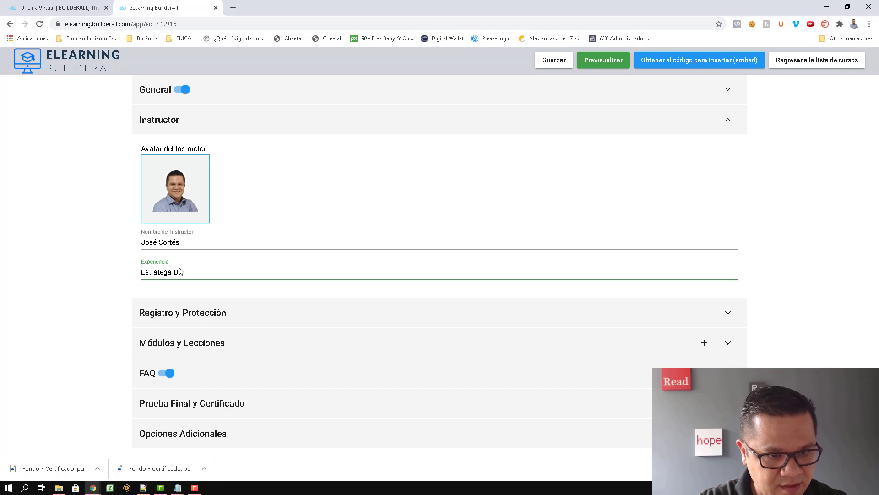
type("Estratega Digital")
left_click(552, 62)
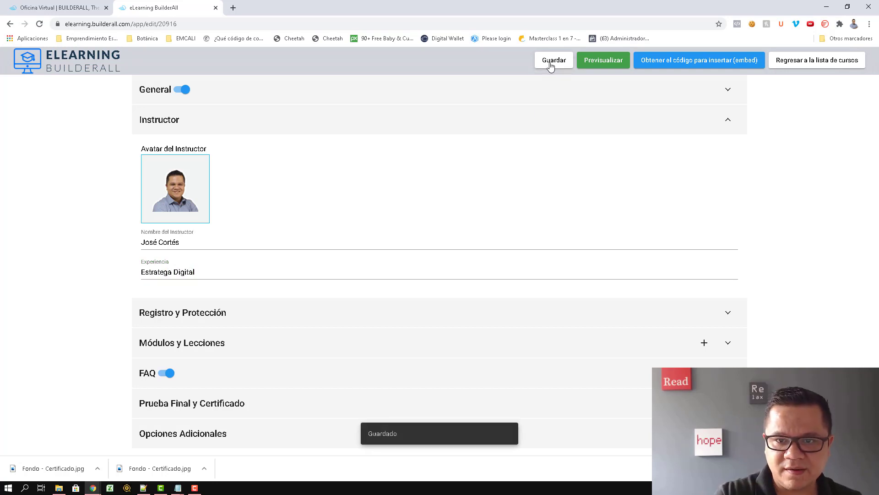
Step: Refresh the course preview to check the instructor photo, then expand Registro y Protección
key("alt+Tab")
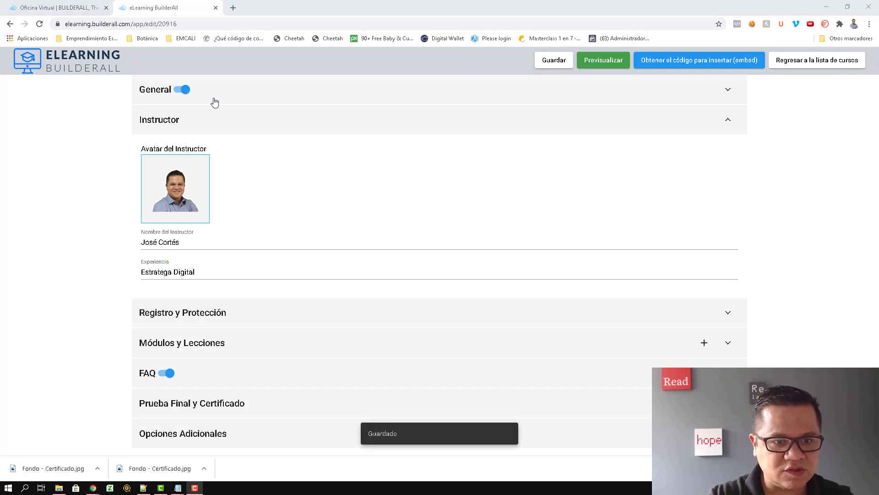
key("Tab")
key("Tab")
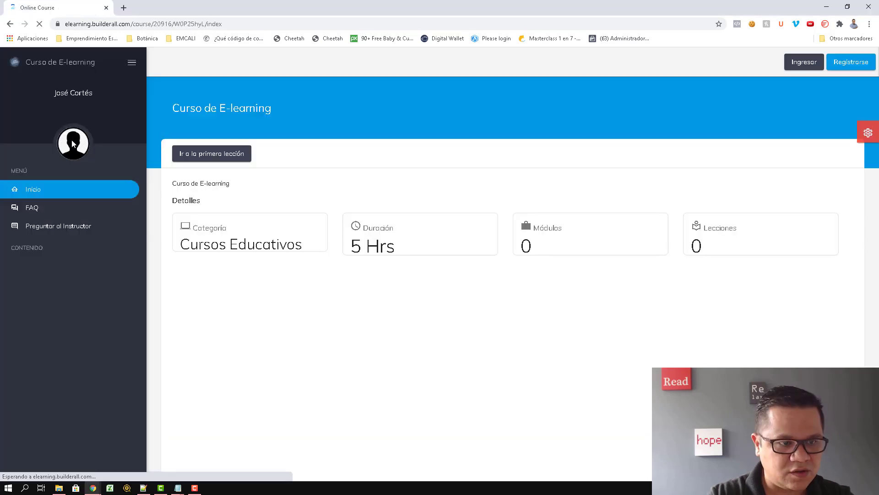
key("F5")
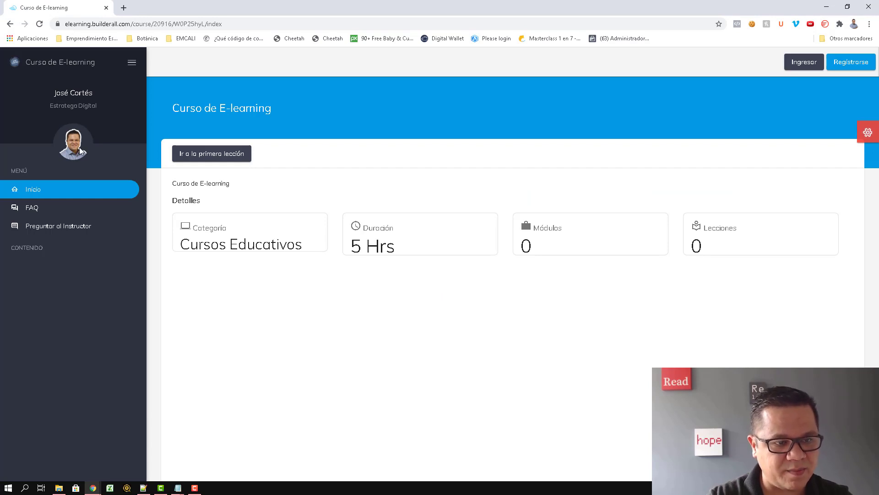
key("alt+Tab")
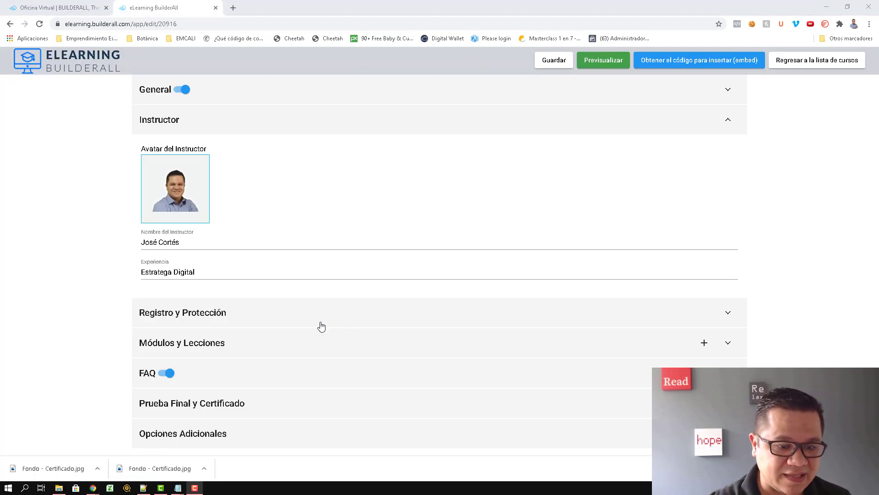
left_click(218, 315)
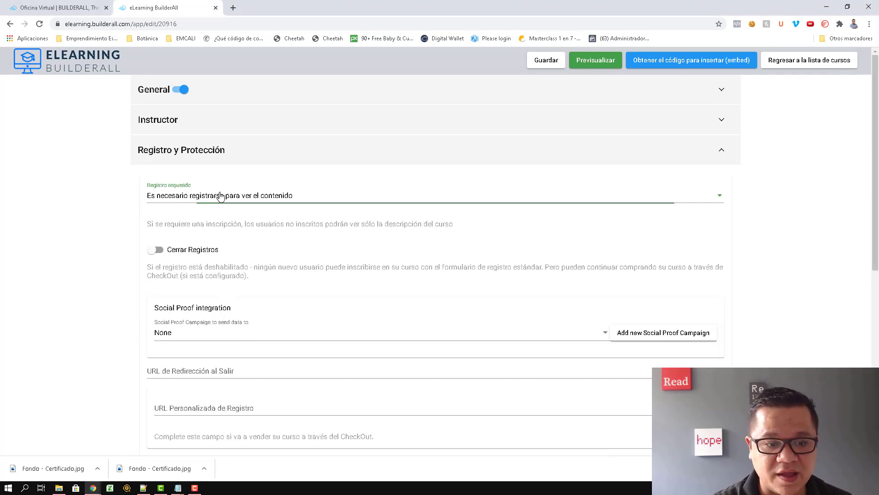
left_click(220, 197)
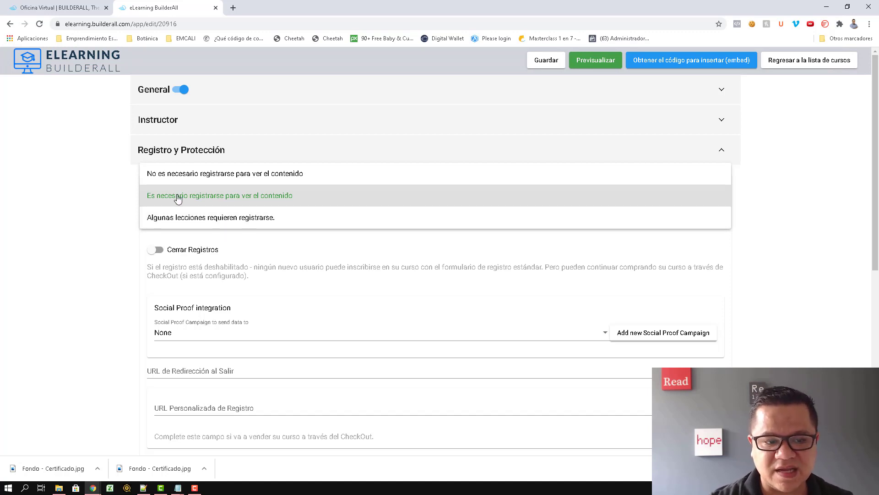
left_click(215, 203)
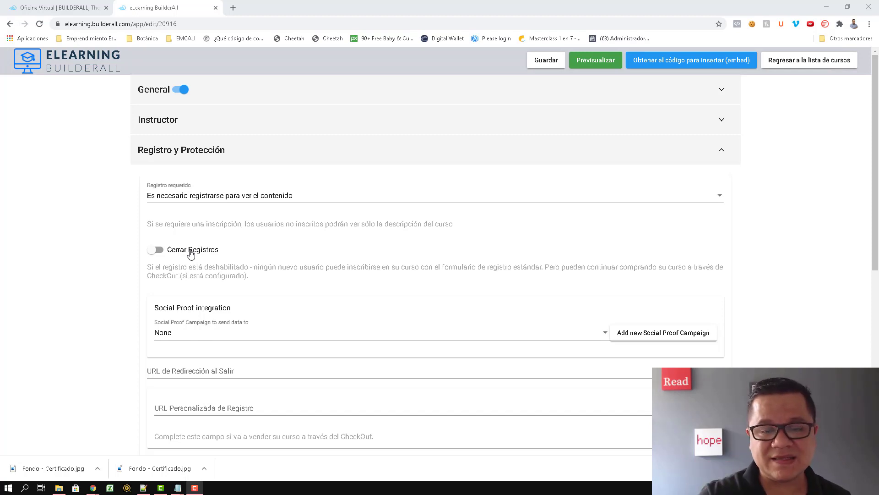
left_click(155, 251)
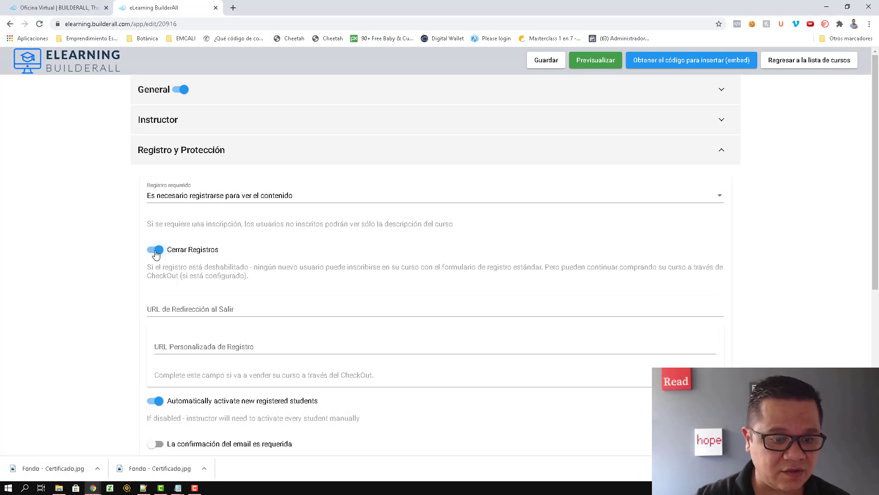
left_click(155, 250)
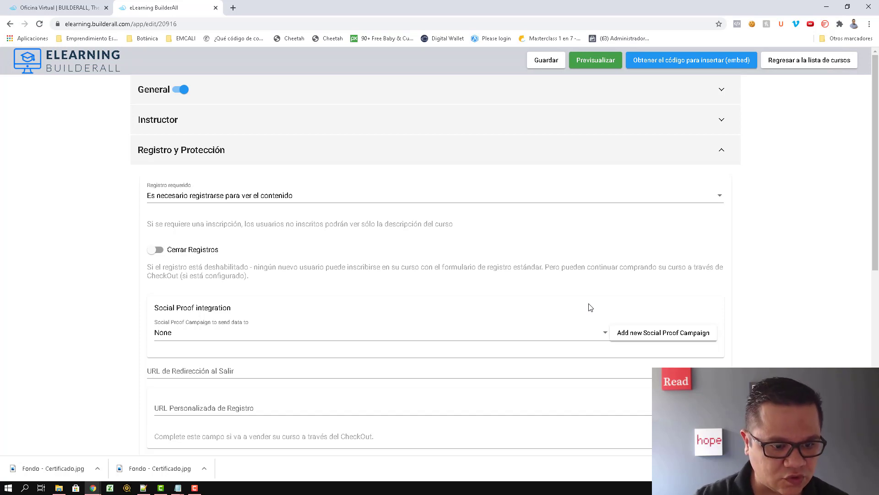
left_click(176, 370)
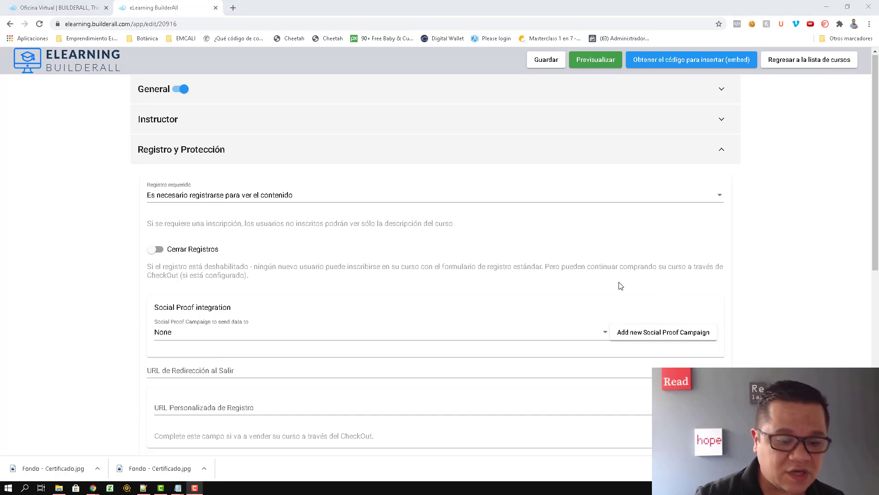
Step: Enable automatic activation of new registered students and expand Módulos y Lecciones
scroll(185, 296, "down", 2)
scroll(185, 296, "down", 2)
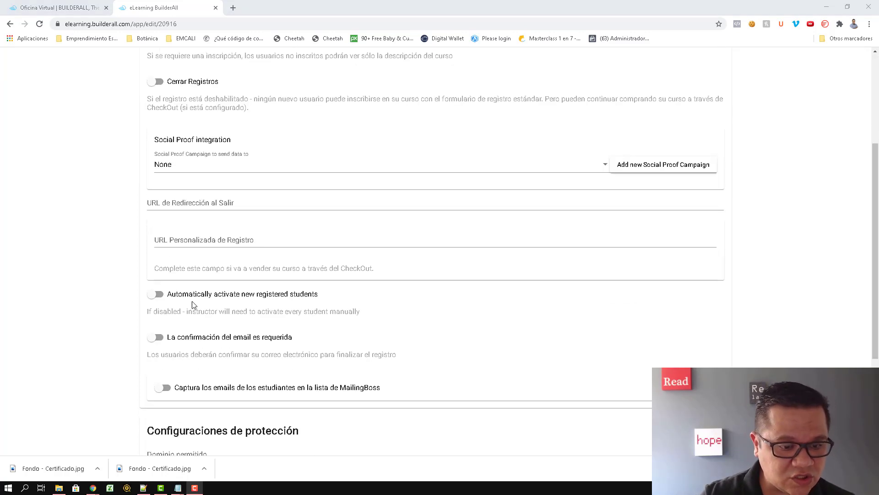
left_click(158, 294)
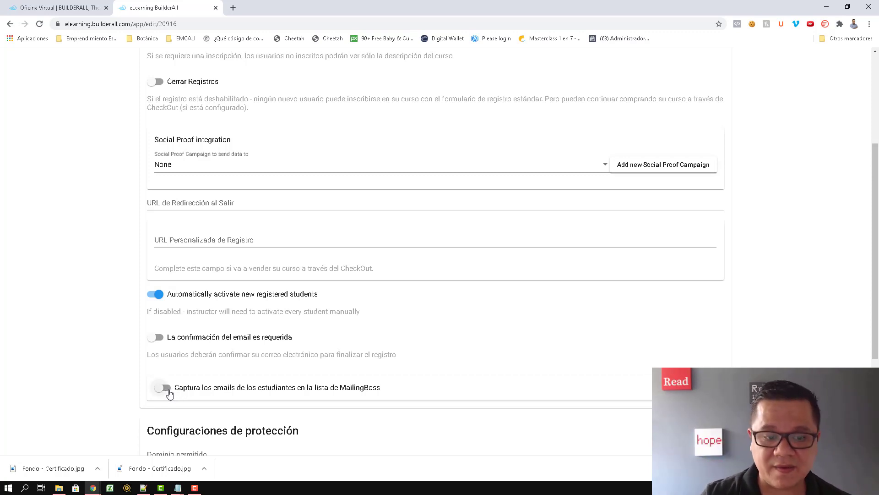
scroll(188, 369, "down", 4)
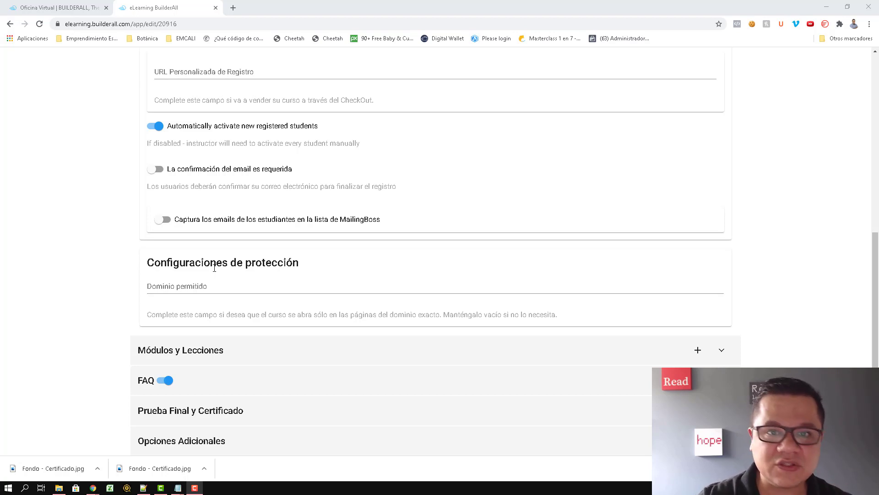
left_click(721, 350)
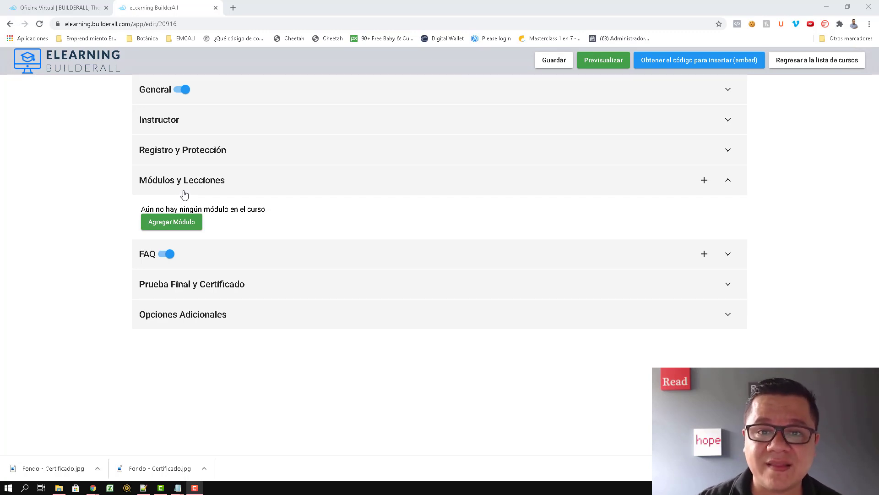
Step: Create module Modulo1, reusing its name as the description
left_click(180, 227)
type("Modulo1")
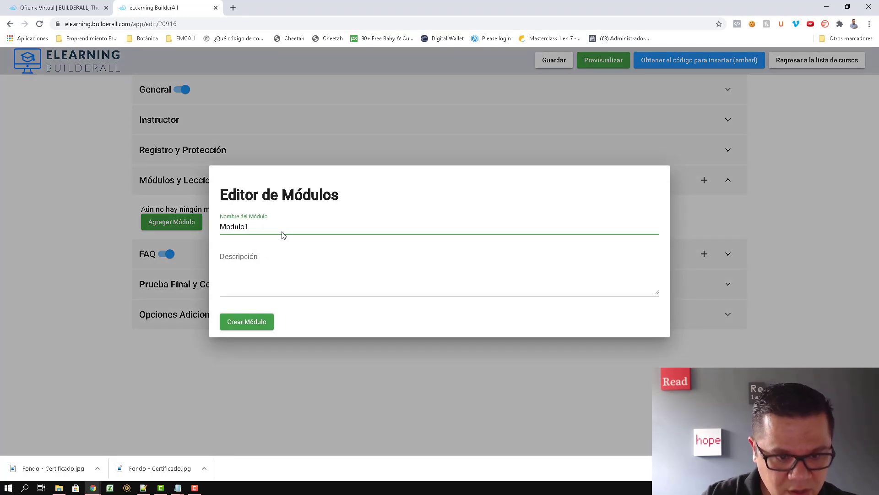
key("ctrl+a")
key("ctrl+c")
left_click(237, 264)
key("ctrl+v")
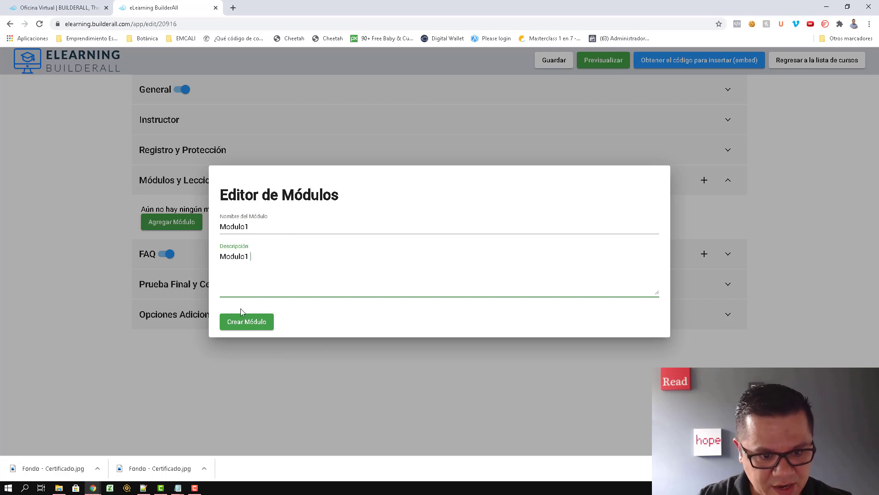
left_click(251, 323)
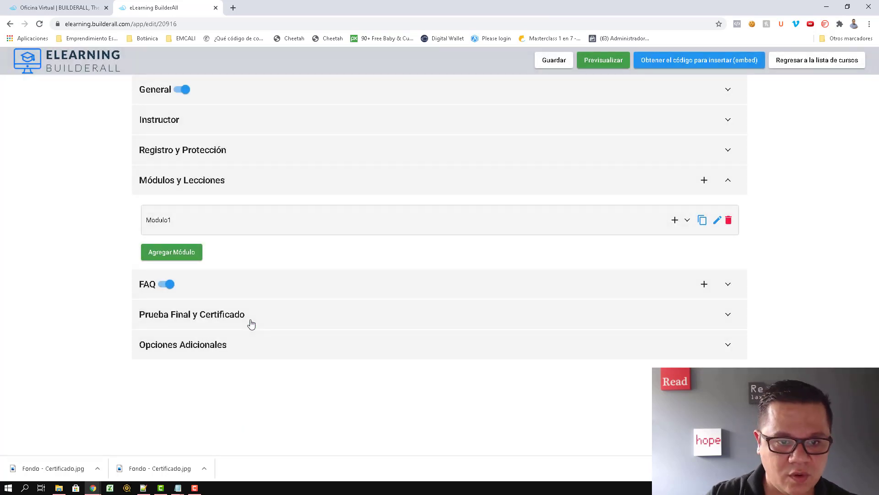
Step: Add lesson 'Clase 1' to Modulo1 with 'Clase 1' as its before and after texts
left_click(674, 221)
left_click(164, 188)
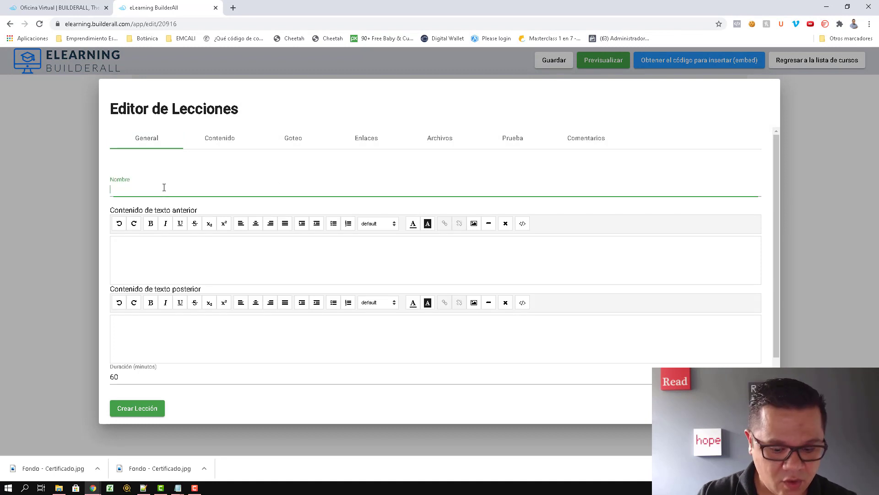
type("Clase 1")
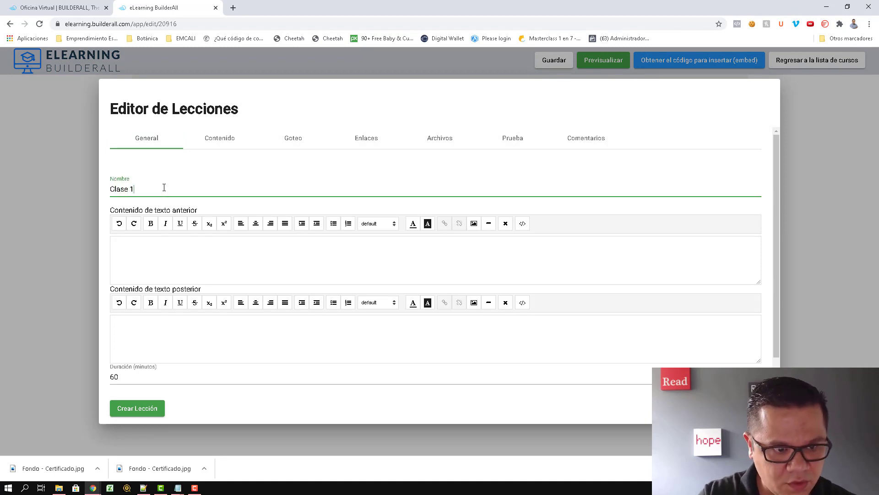
left_click_drag(138, 183, 90, 185)
key("ctrl+c")
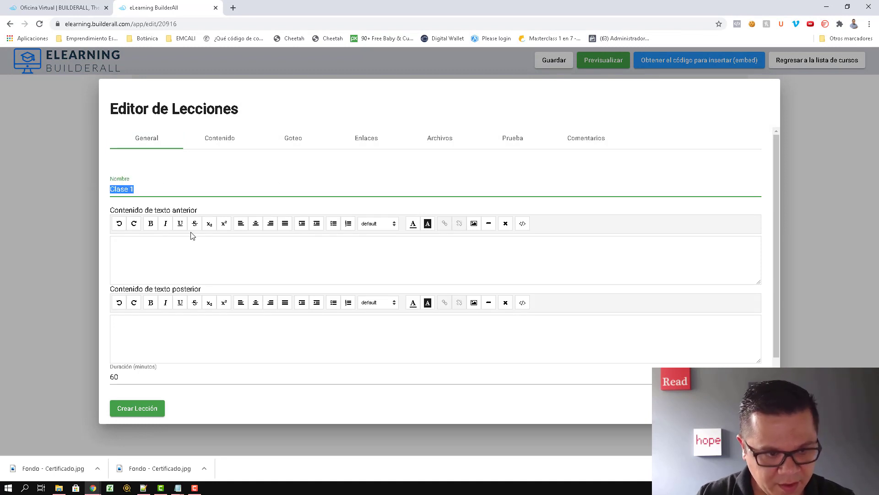
left_click(161, 244)
key("ctrl+v")
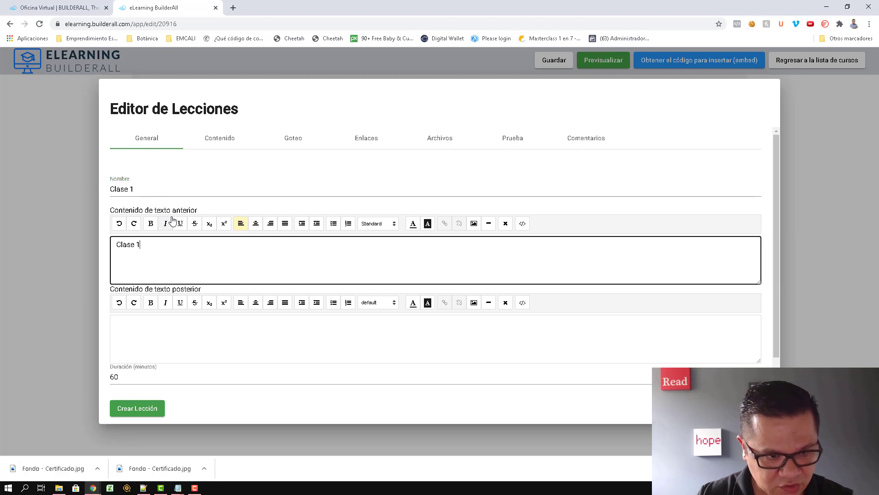
left_click(163, 325)
key("ctrl+v")
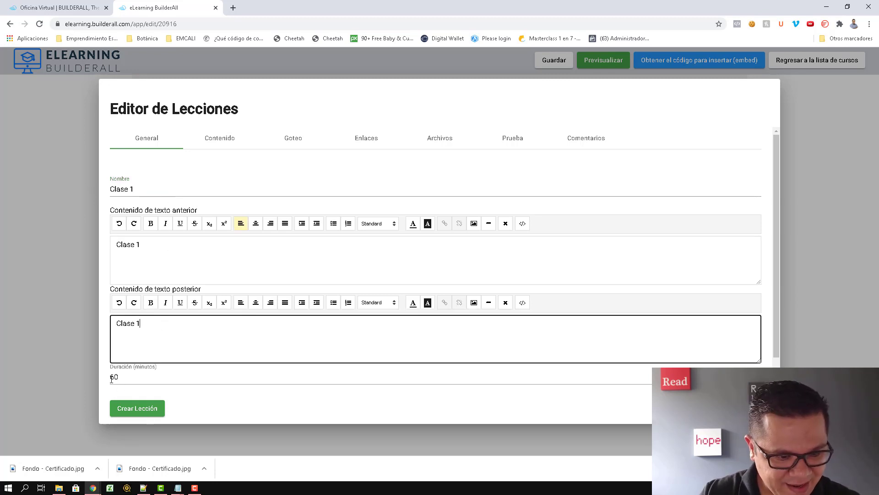
left_click(140, 409)
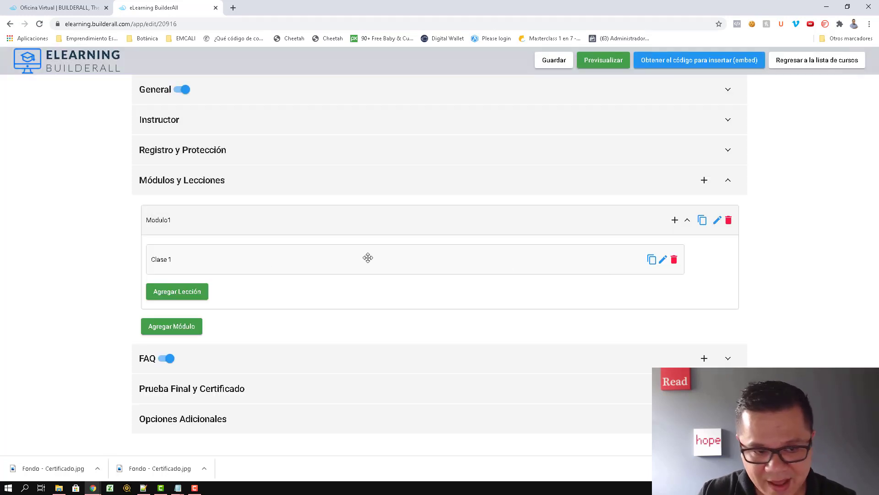
Step: Open Clase 1's lesson editor and browse the content type list without changing it
left_click(662, 259)
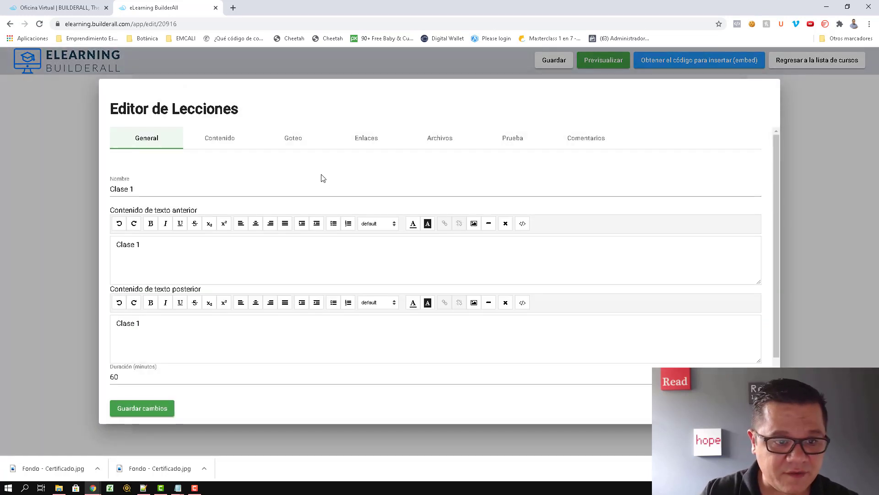
left_click(220, 139)
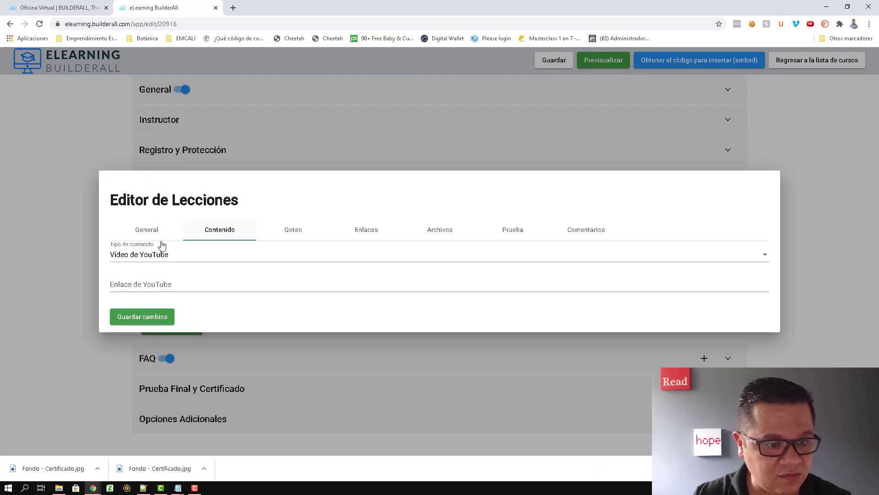
left_click(146, 258)
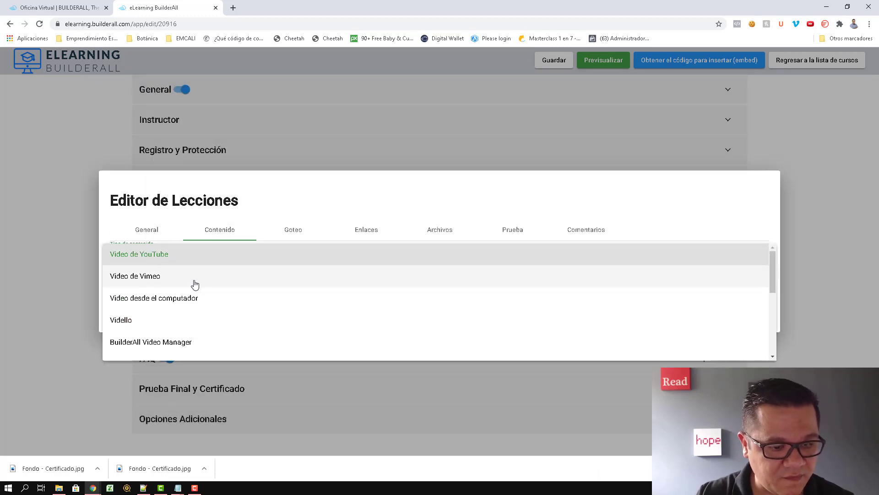
scroll(187, 317, "down", 5)
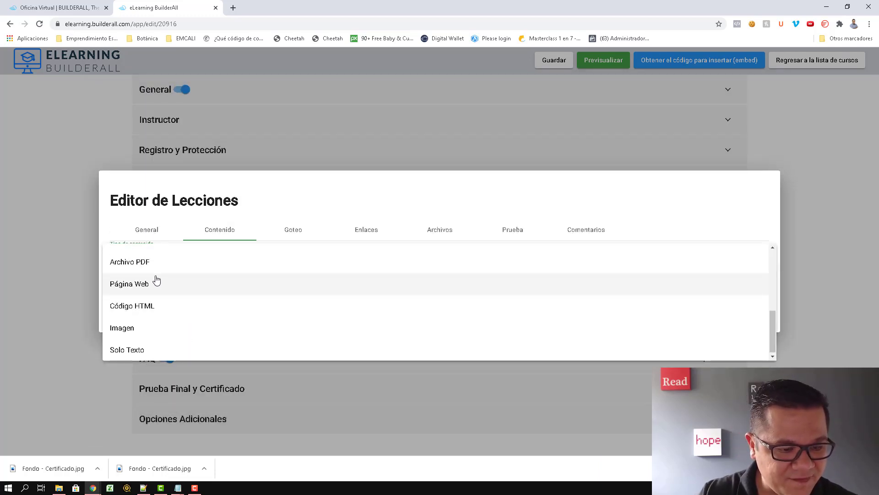
left_click(218, 235)
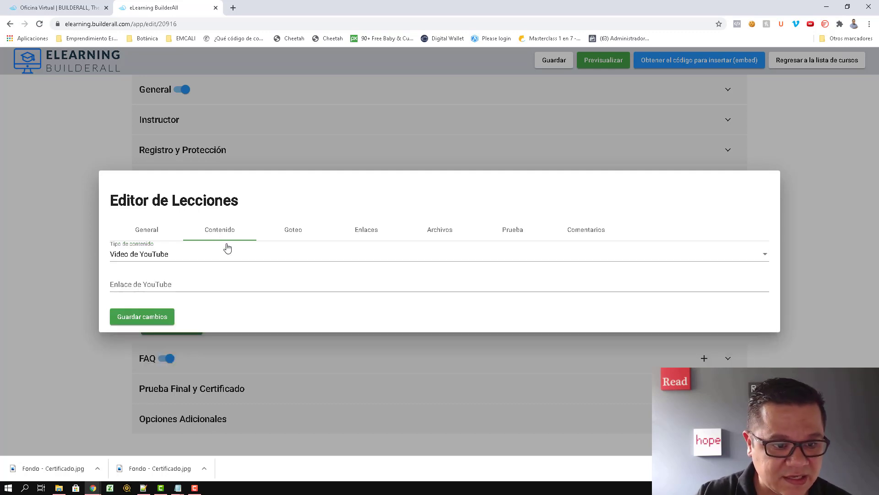
Step: Review Clase 1's drip, links, files and test tabs, ending on comments enabled
left_click(294, 233)
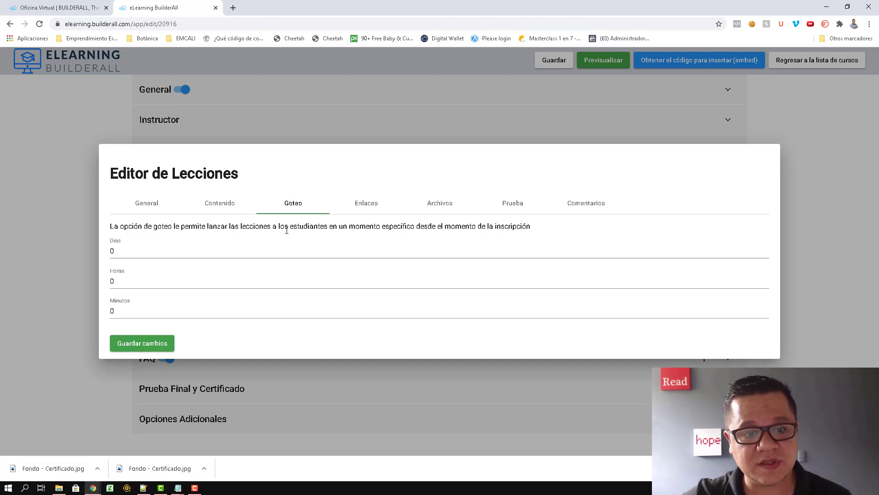
left_click(358, 202)
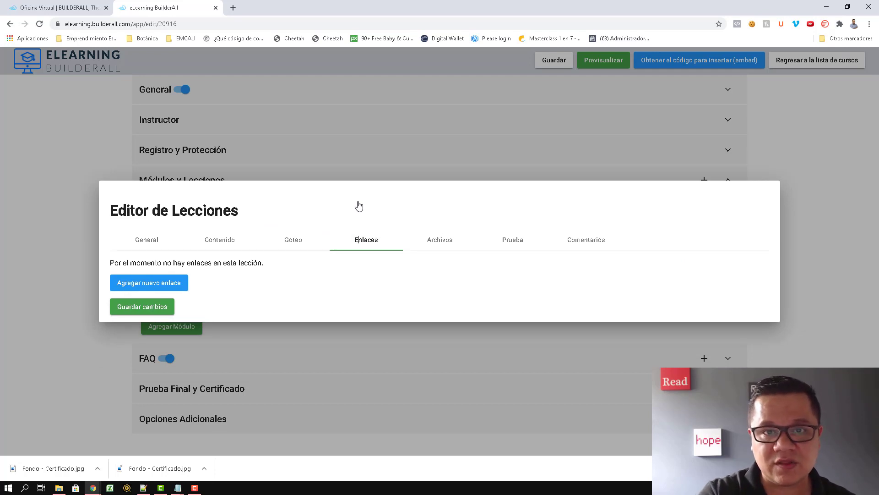
left_click(443, 249)
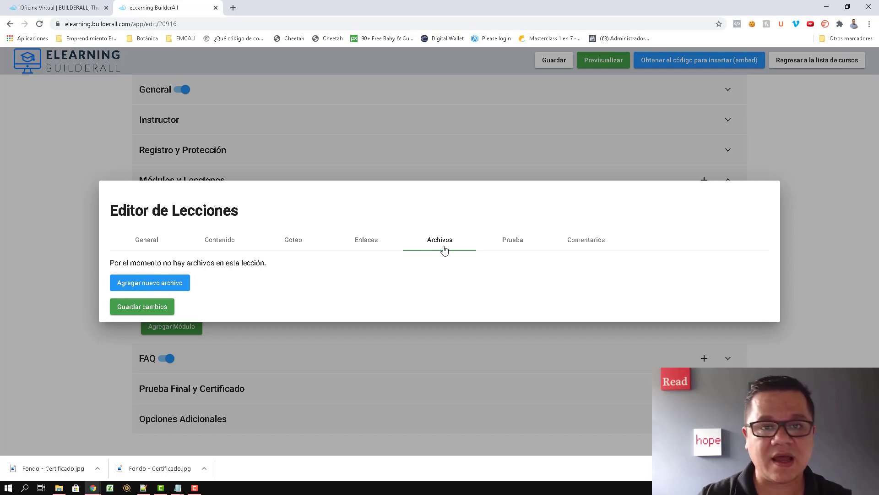
left_click(513, 240)
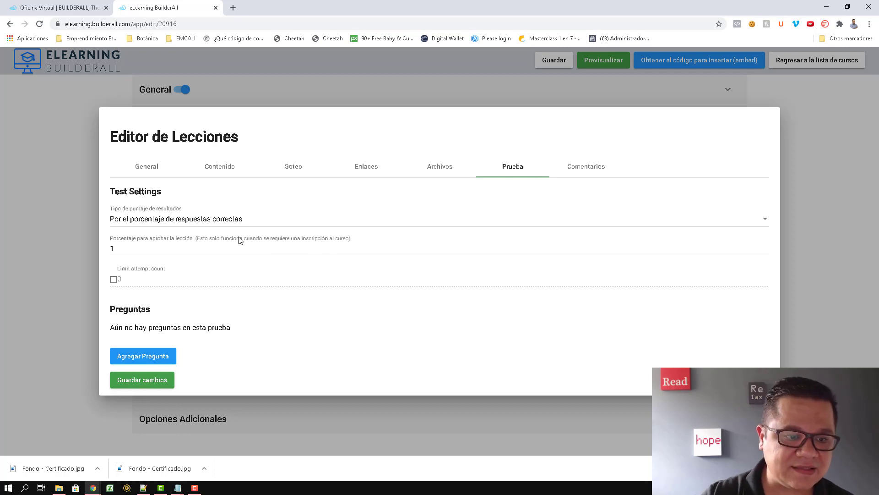
left_click(588, 174)
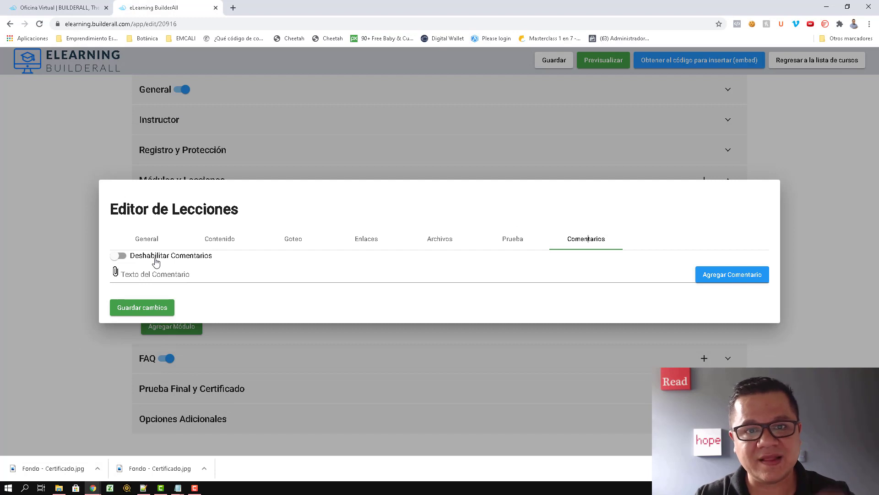
Step: Save Clase 1, duplicate it as Clase2, and save the course
left_click(141, 308)
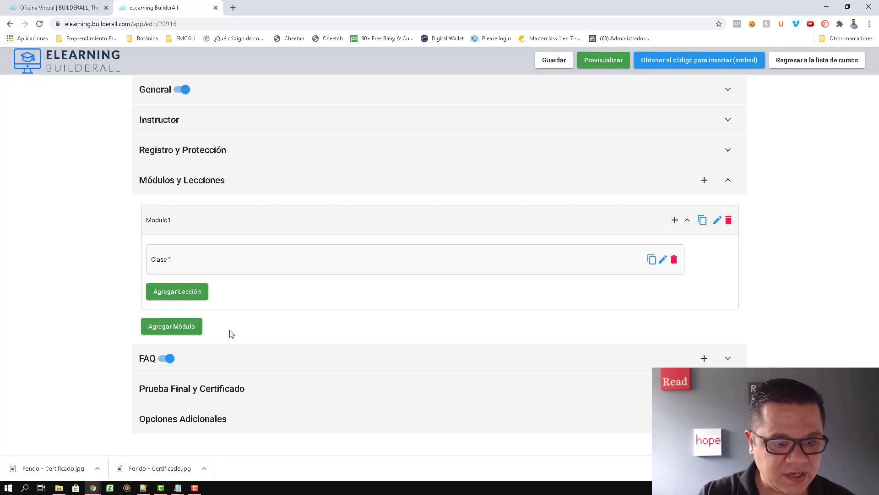
left_click(652, 261)
left_click(370, 295)
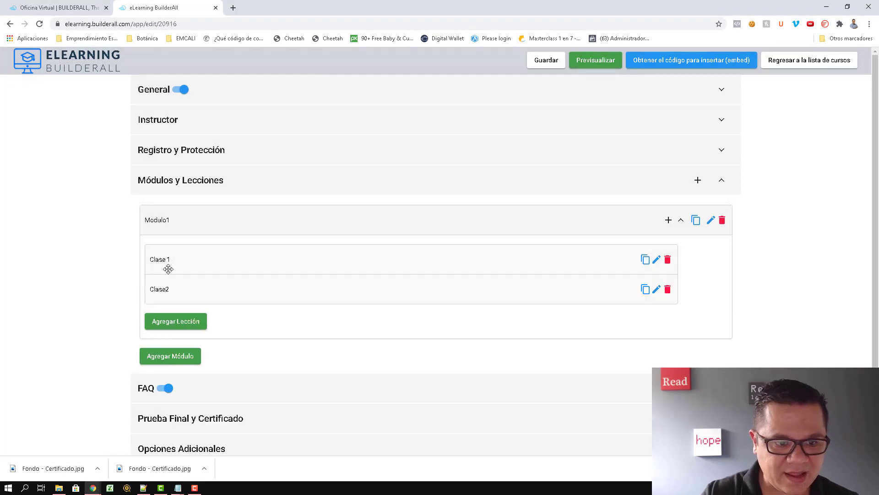
left_click(539, 65)
Step: Reload the course preview and check Clase 1 and Clase2 under Modulo1, then return to the editor
key("alt+Tab")
key("Tab")
key("Tab")
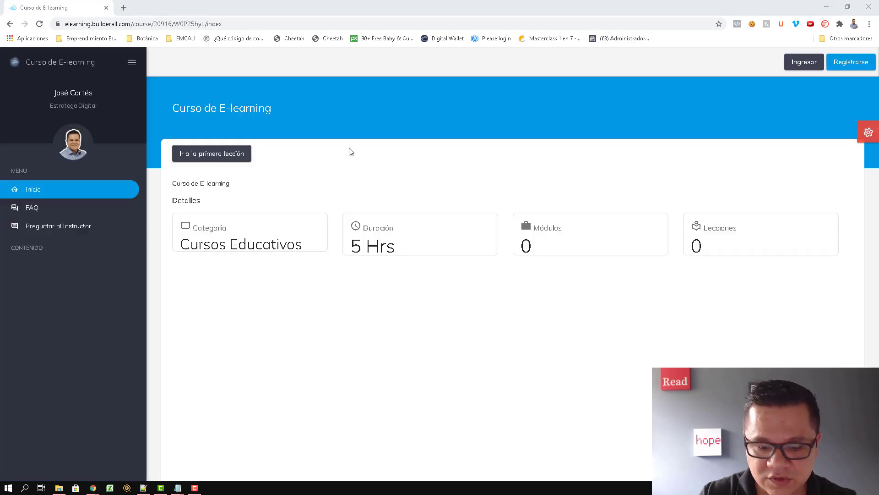
left_click(40, 23)
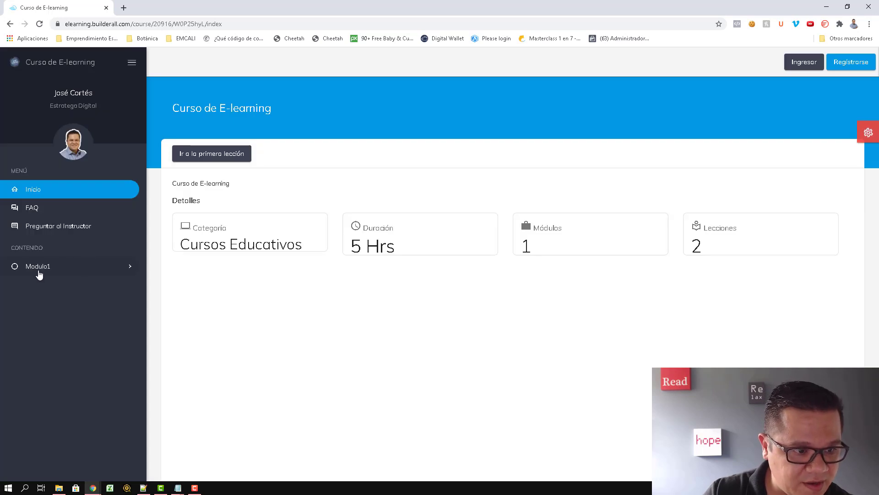
left_click(38, 271)
left_click(46, 288)
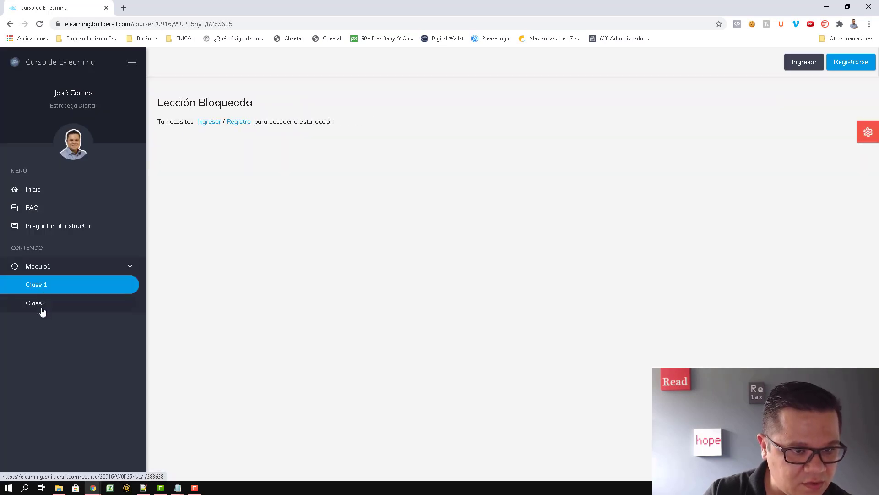
left_click(39, 306)
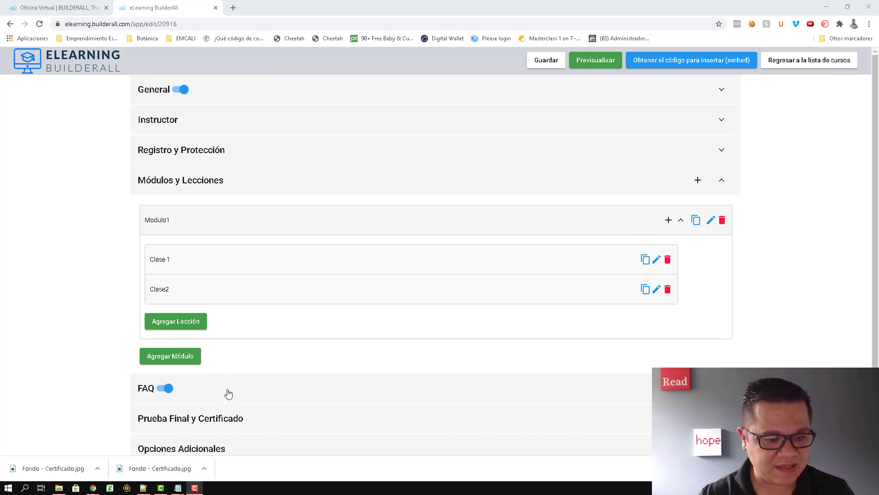
left_click(203, 384)
Step: Open the FAQ, cancel adding a question, and expand Prueba Final y Certificado
left_click(203, 383)
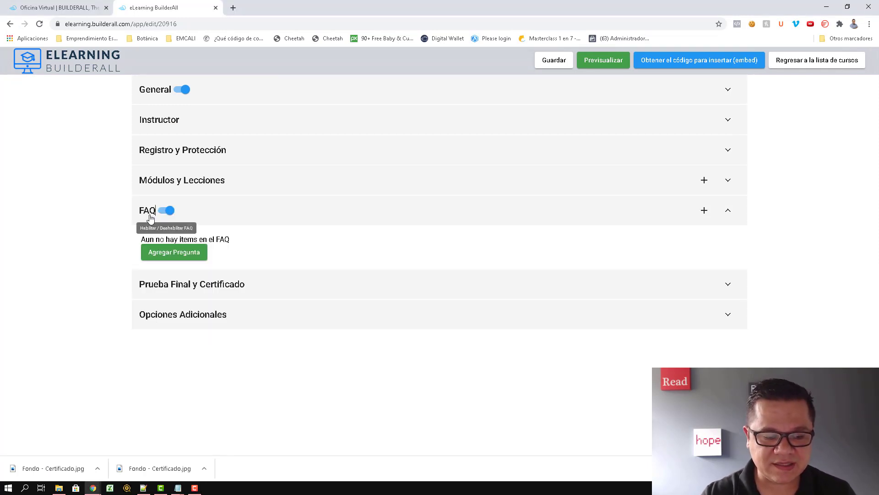
left_click(177, 253)
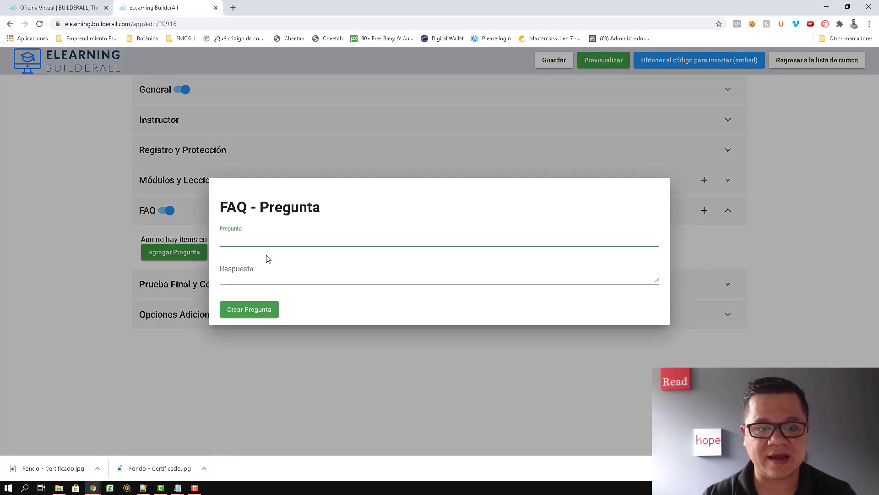
left_click(245, 346)
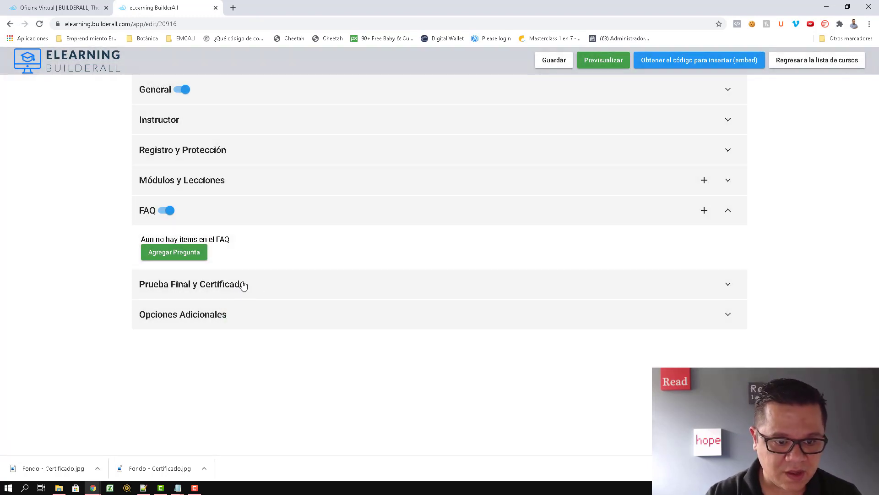
left_click(386, 291)
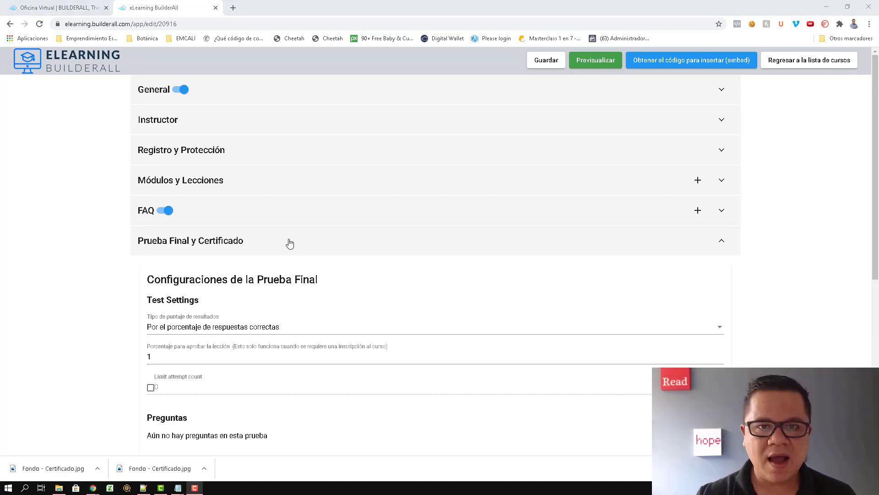
Step: Open the final test question editor and close it without adding a question
scroll(229, 258, "down", 3)
left_click(173, 306)
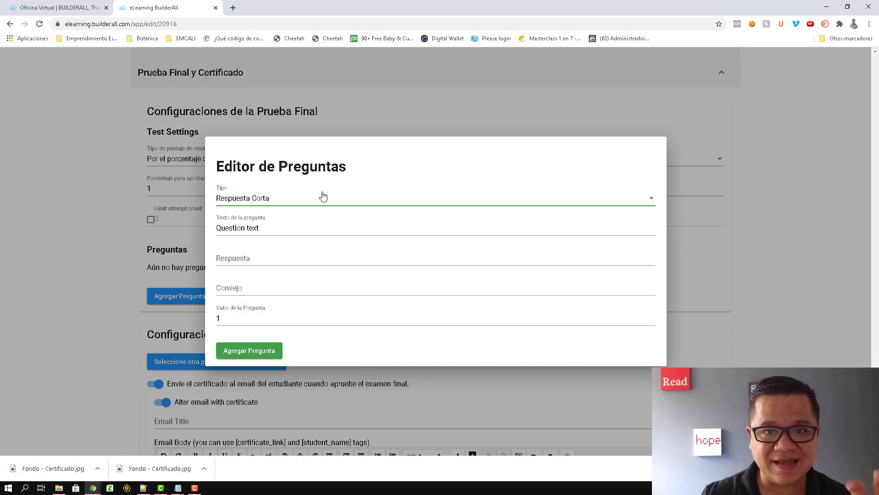
left_click(720, 256)
scroll(245, 321, "down", 3)
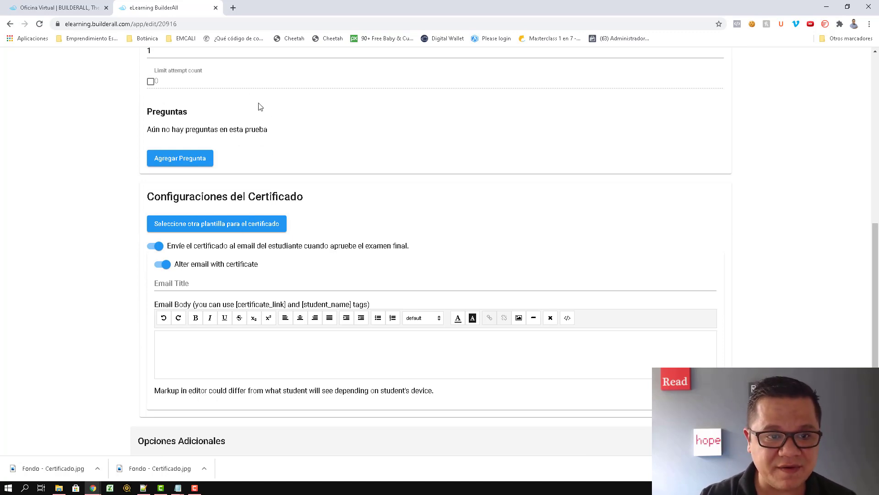
Step: Choose the first certificate template, turn off the certificate email, and expand Opciones Adicionales
left_click(216, 229)
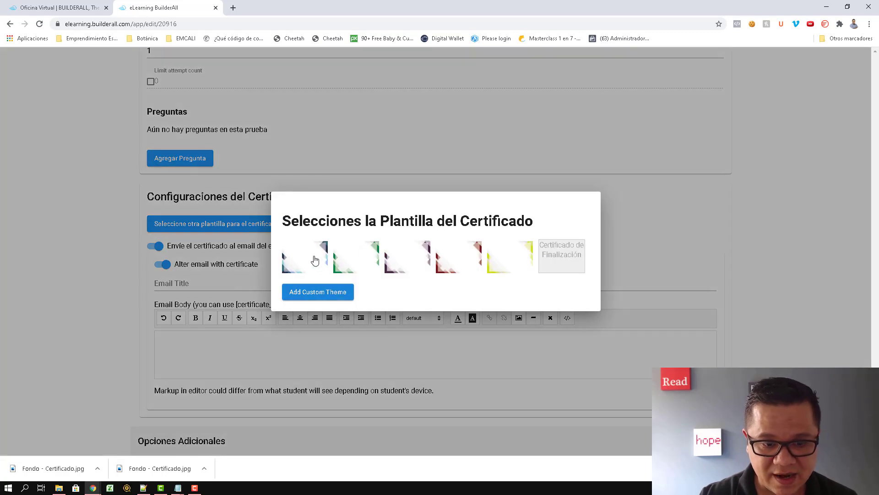
left_click(305, 256)
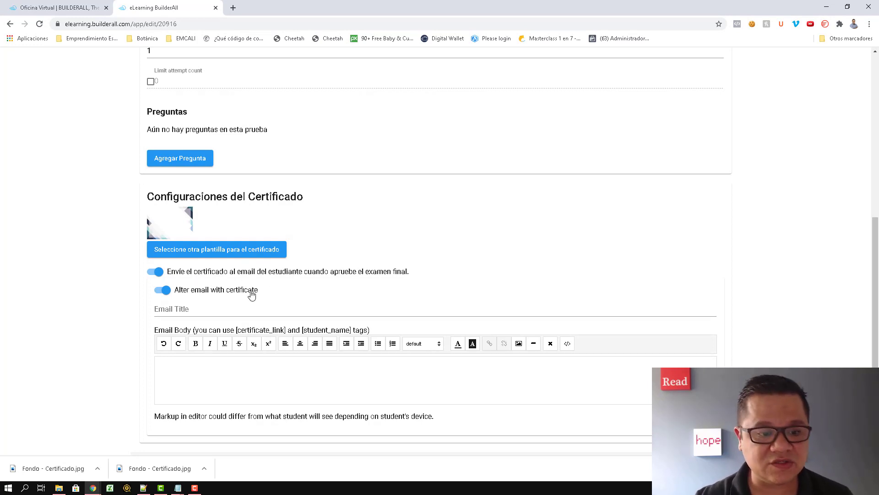
left_click(164, 290)
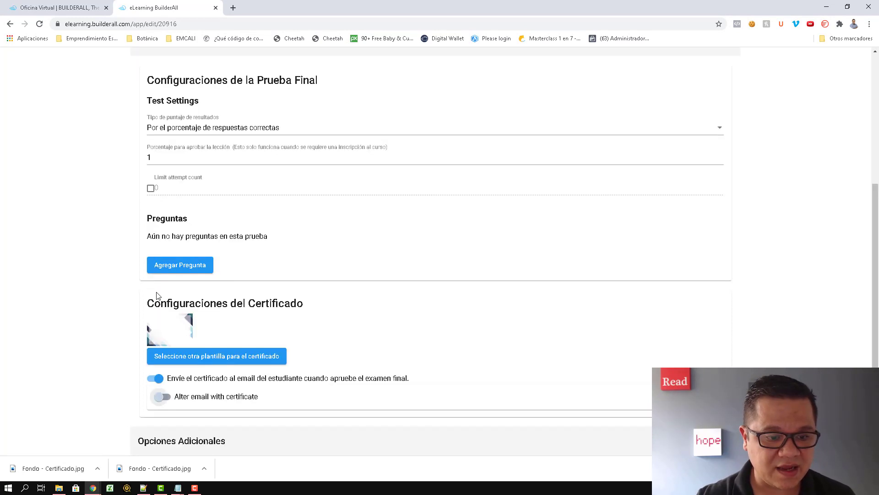
left_click(162, 396)
scroll(286, 373, "down", 3)
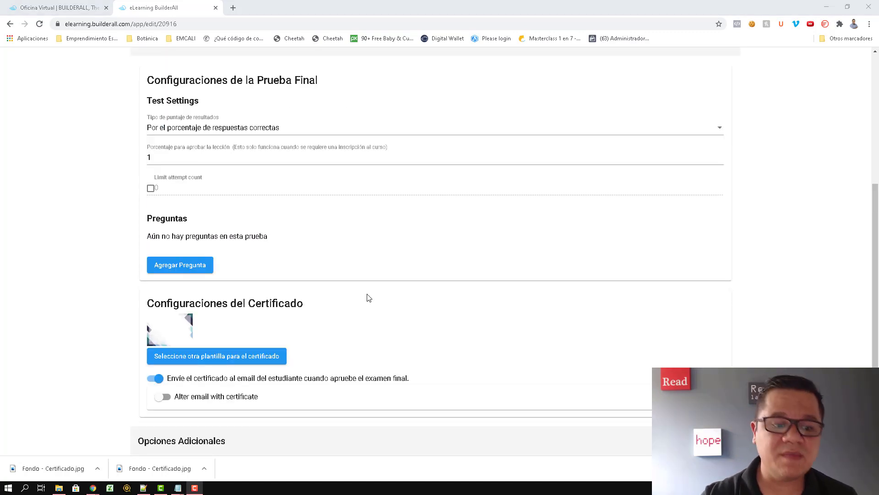
left_click(264, 451)
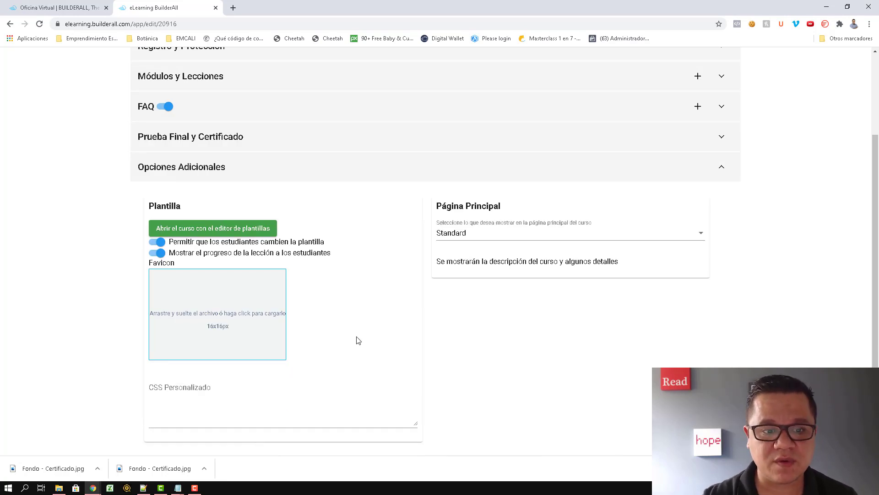
Step: In the template editor, try several colour themes, apply Teal Light, and set Layout Width to Boxed
left_click(251, 229)
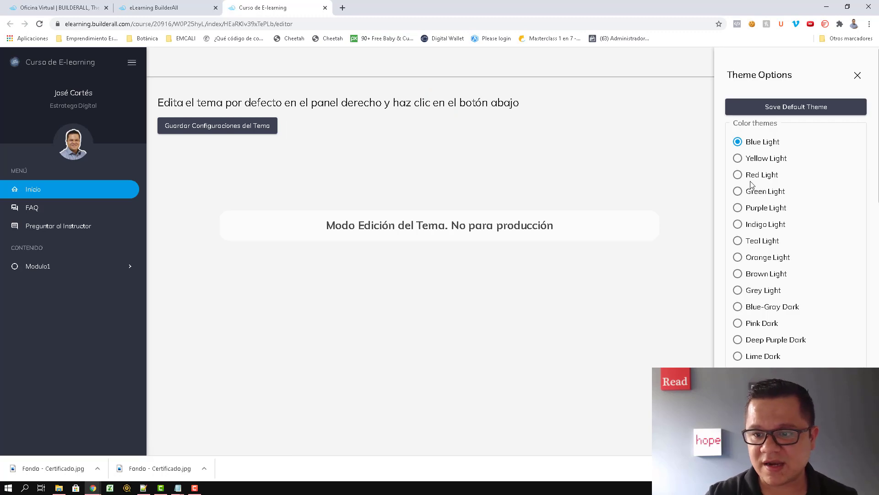
left_click(737, 158)
left_click(738, 175)
left_click(738, 191)
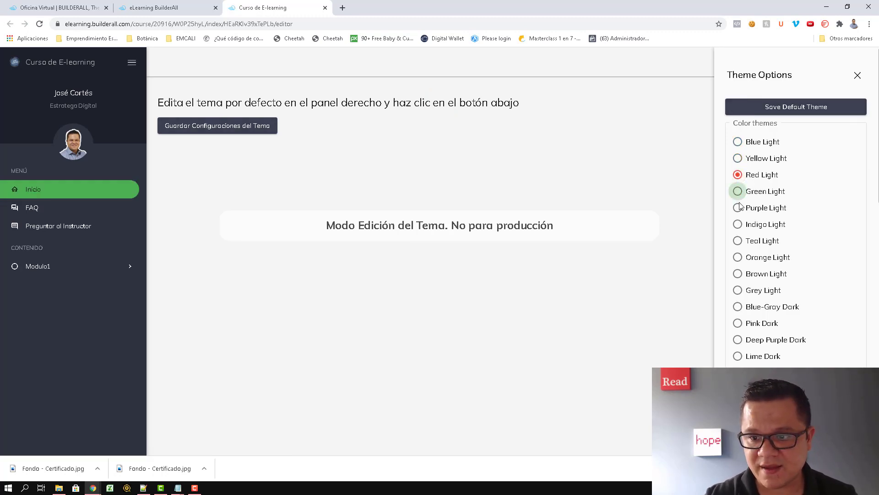
left_click(737, 208)
left_click(738, 241)
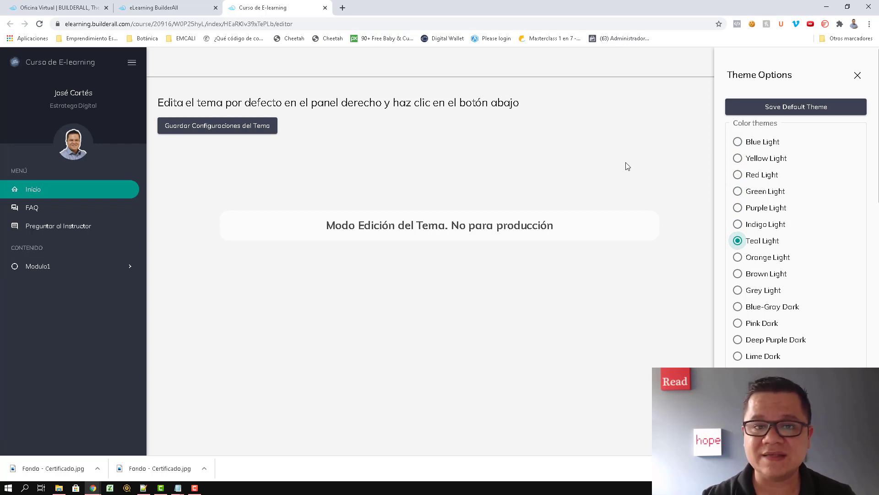
scroll(742, 257, "down", 3)
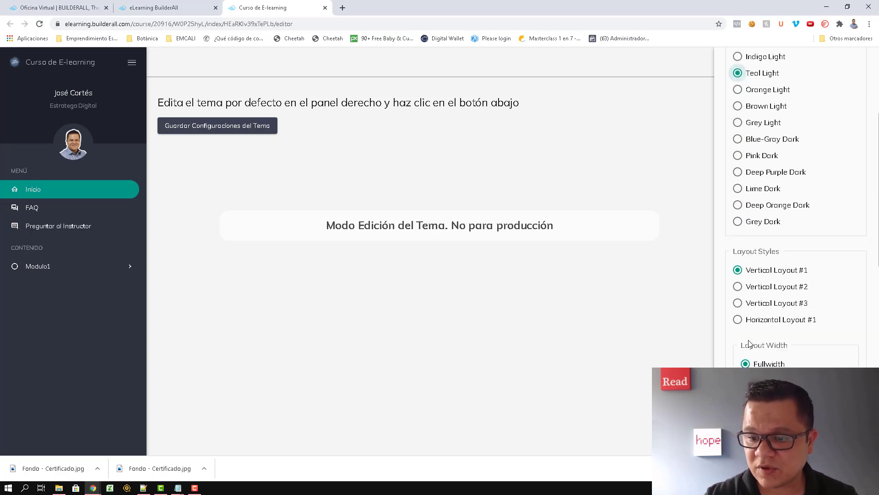
left_click(745, 381)
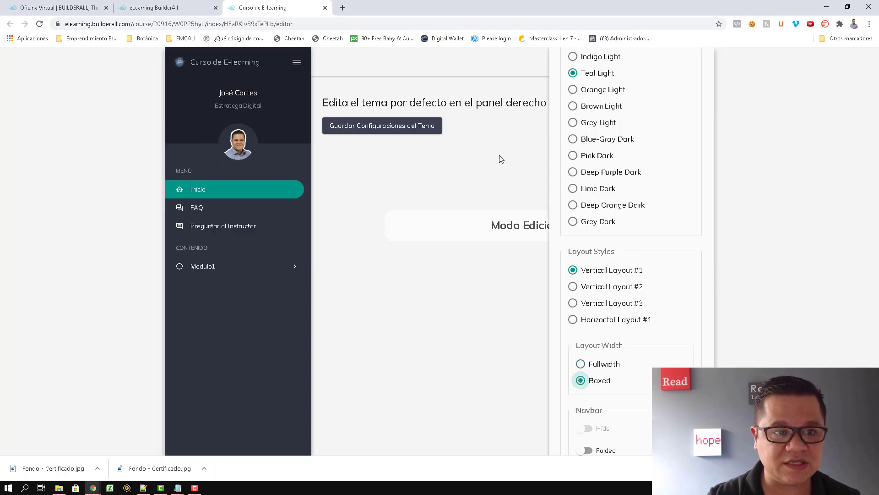
left_click(193, 13)
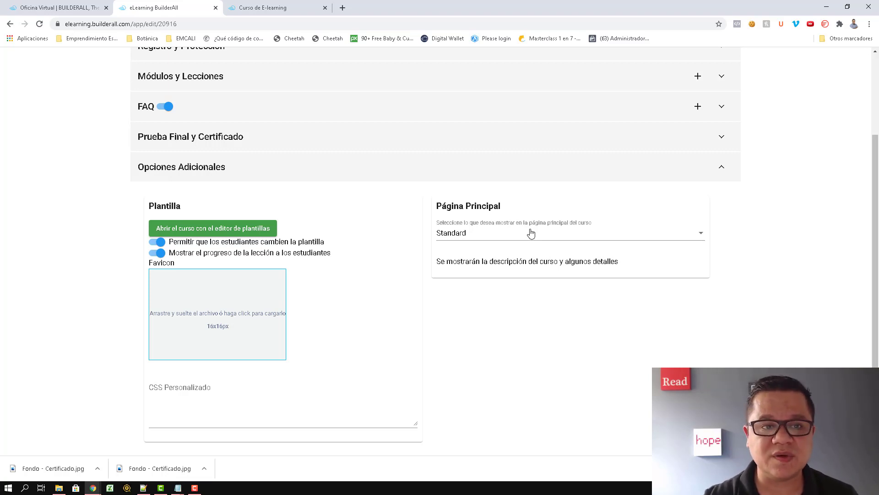
Step: List the Página Principal options (Standard, iFrame, Imagen, Código HTML) and check the preview's Inicio page
left_click(475, 234)
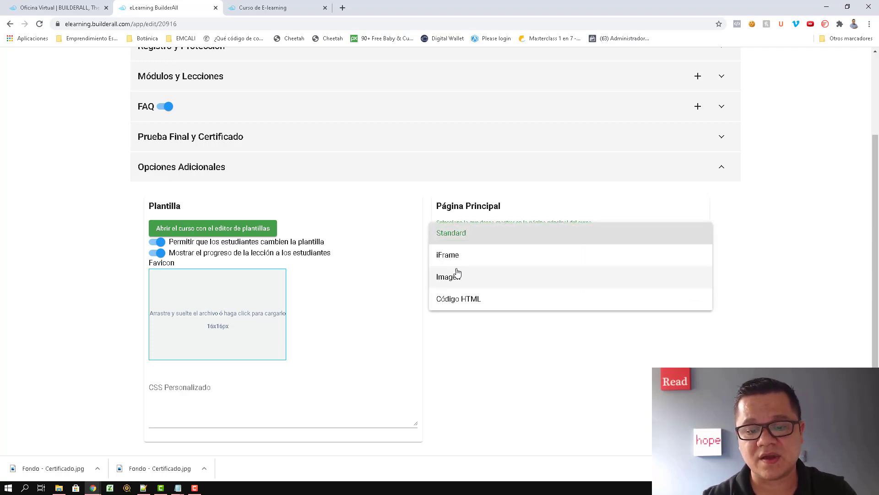
key("alt+Tab")
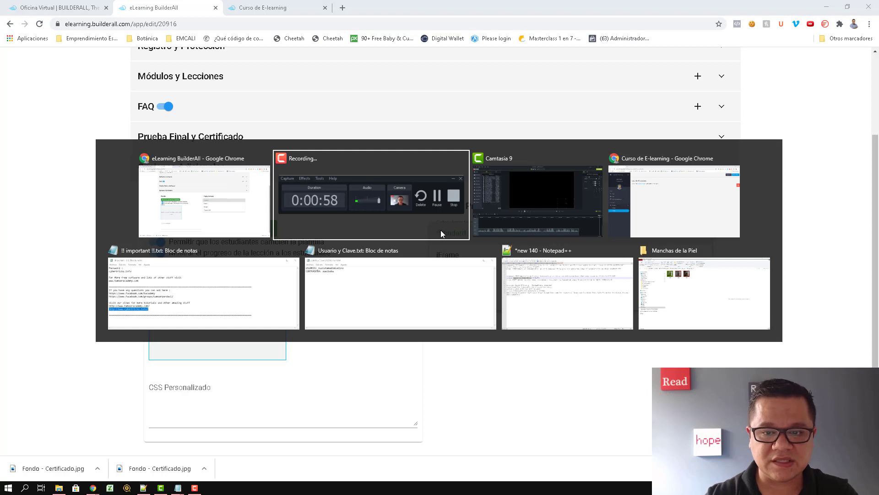
key("alt+Tab")
key("alt+Tab")
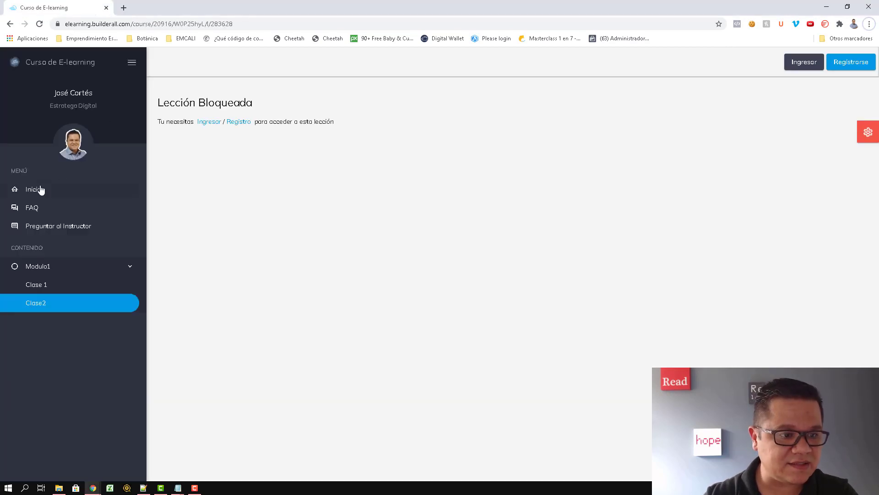
left_click(40, 190)
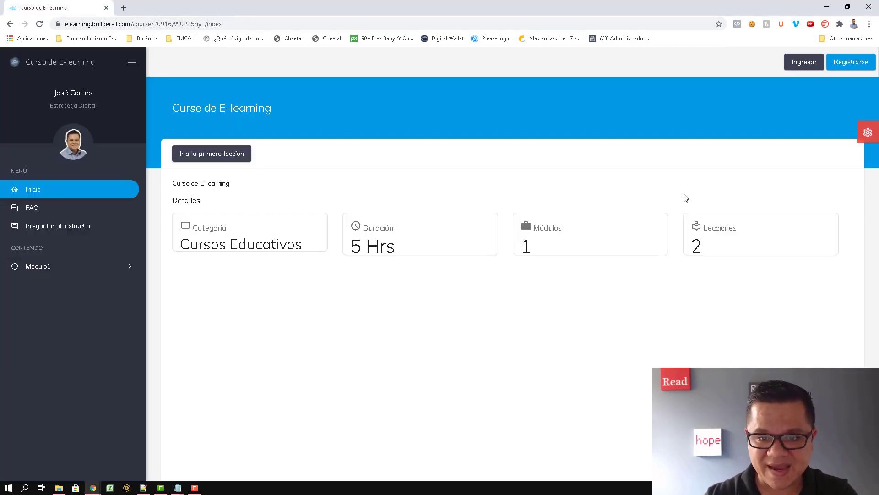
key("alt+Tab")
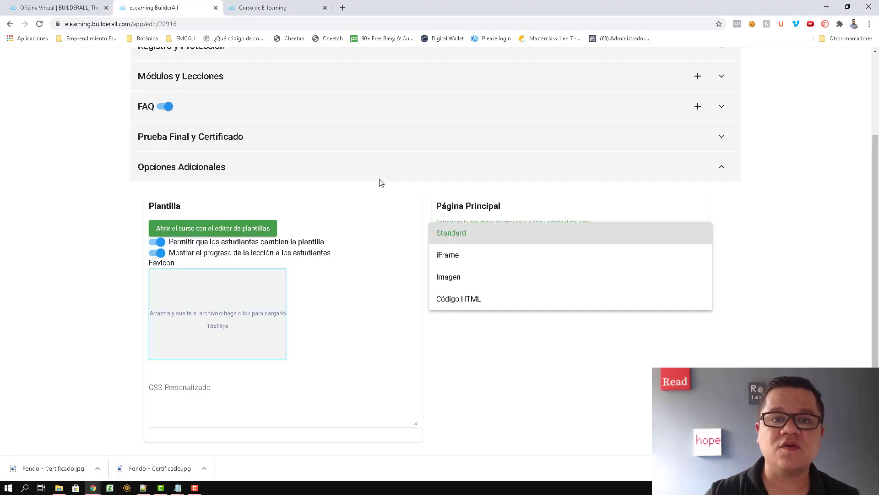